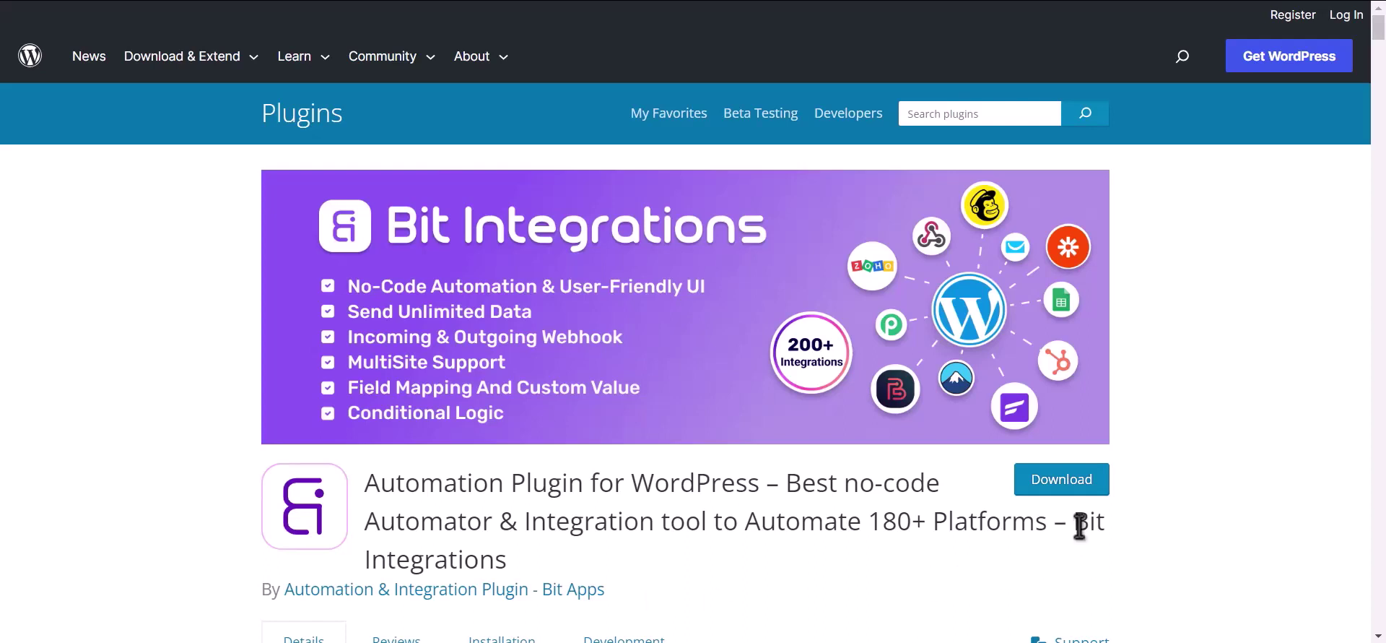
Step: Start a new integration and choose Elementor as the trigger
drag(1074, 521, 1085, 555)
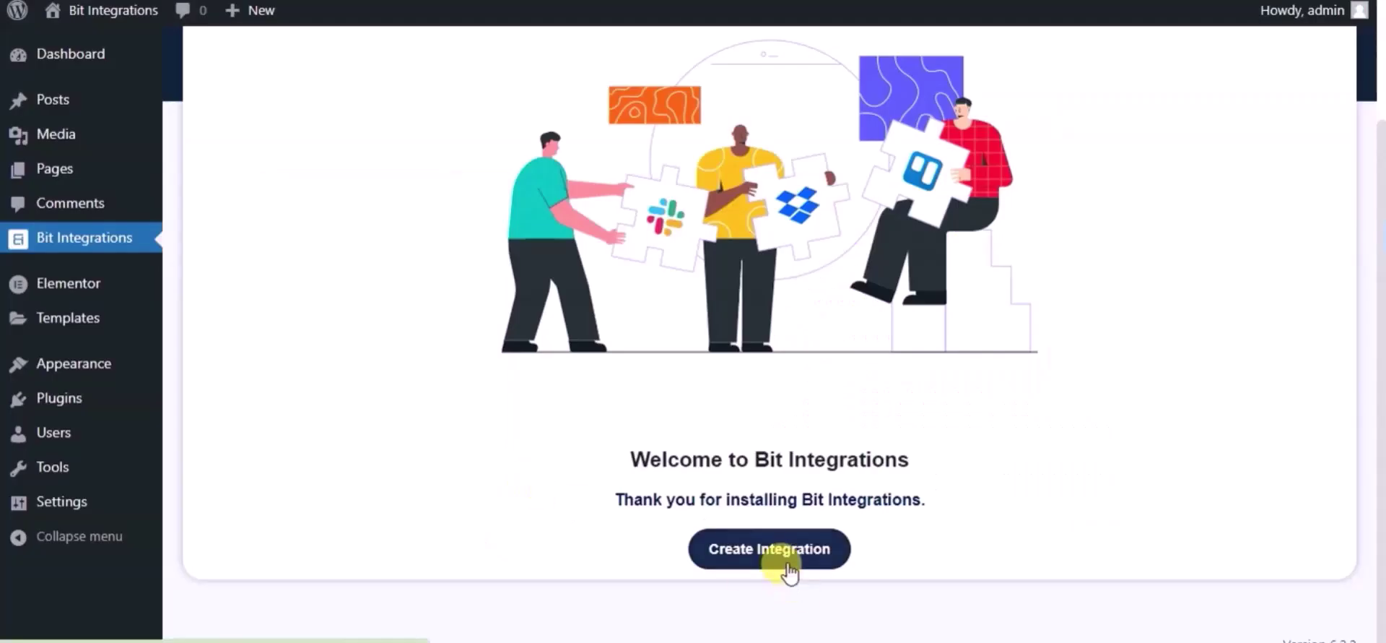
click(789, 565)
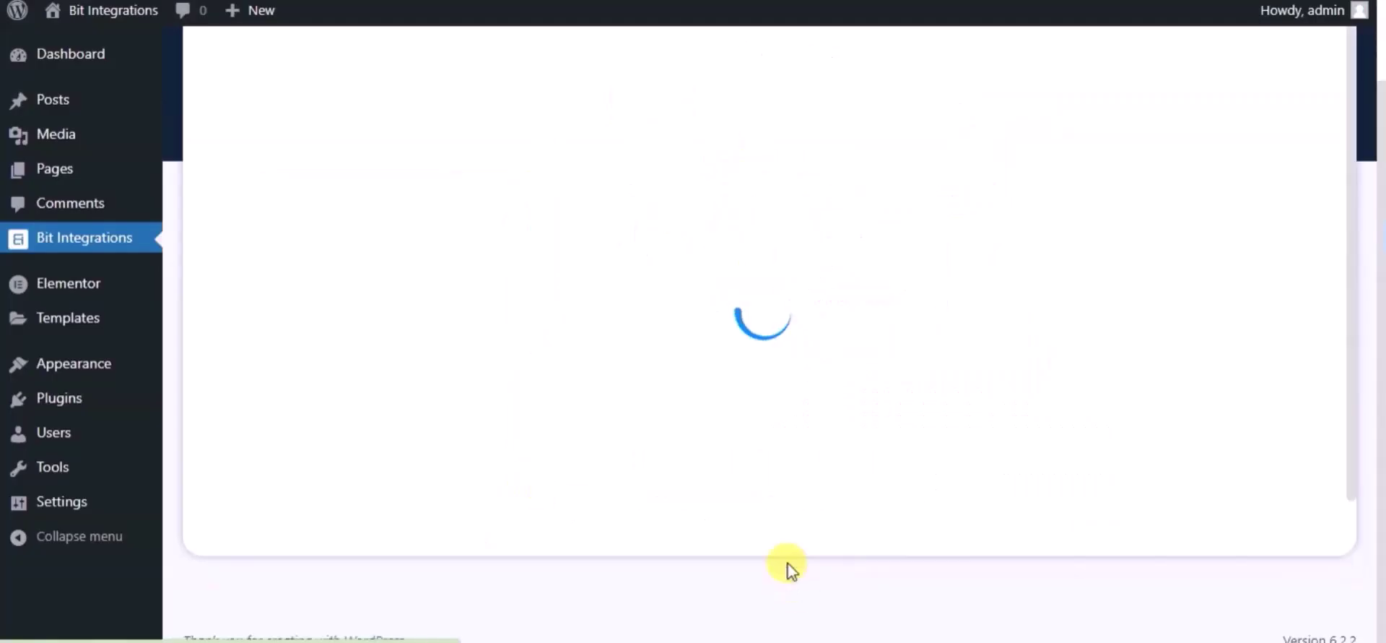
click(678, 94)
text(ele)
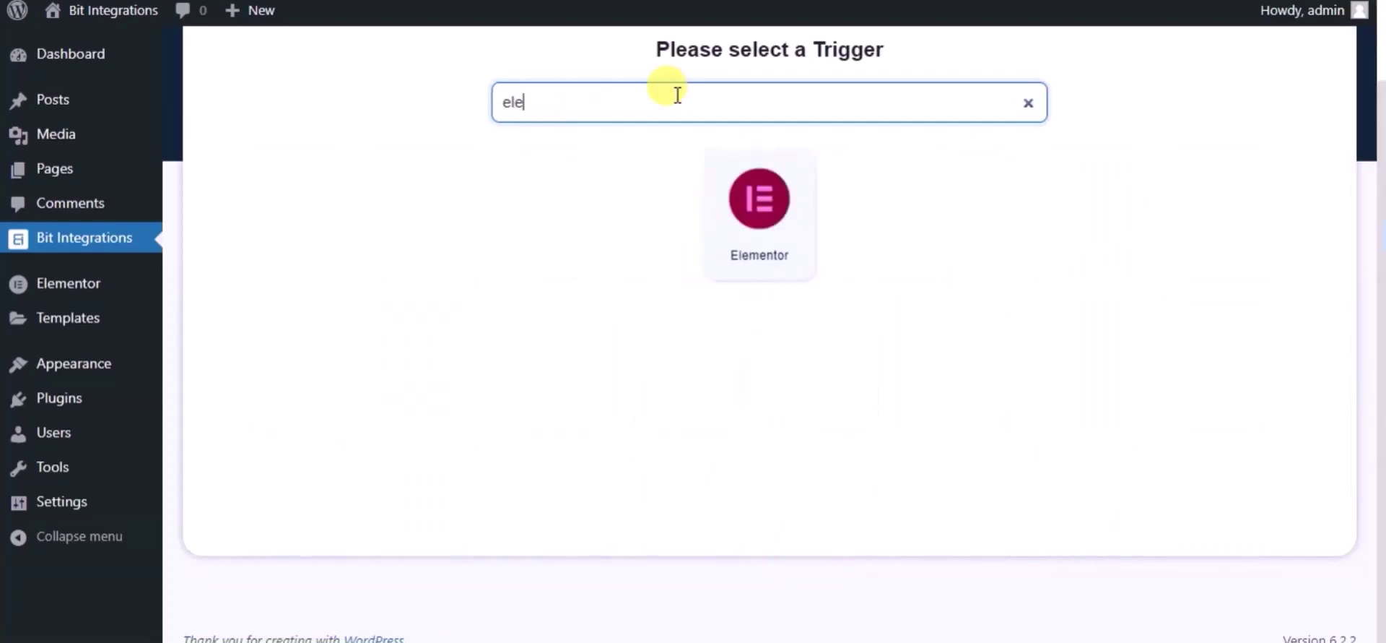
click(709, 188)
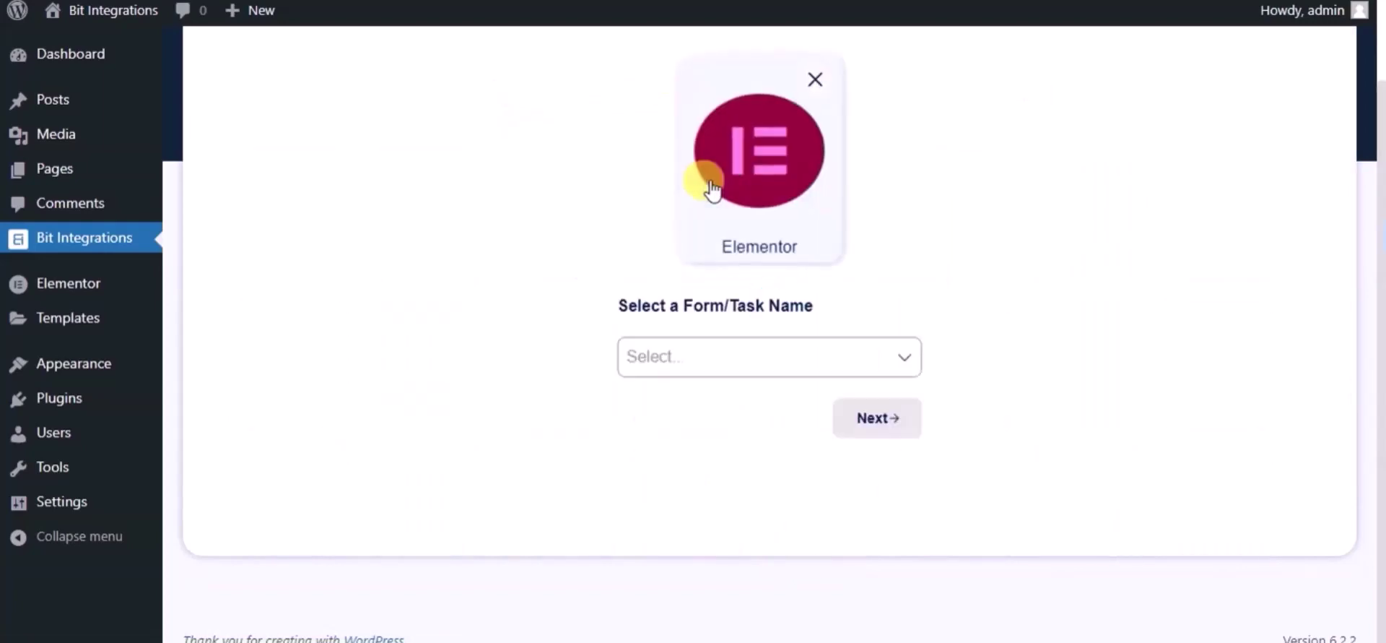
Step: Select Contact Form as the triggering form and filter actions by 'sales'
click(712, 356)
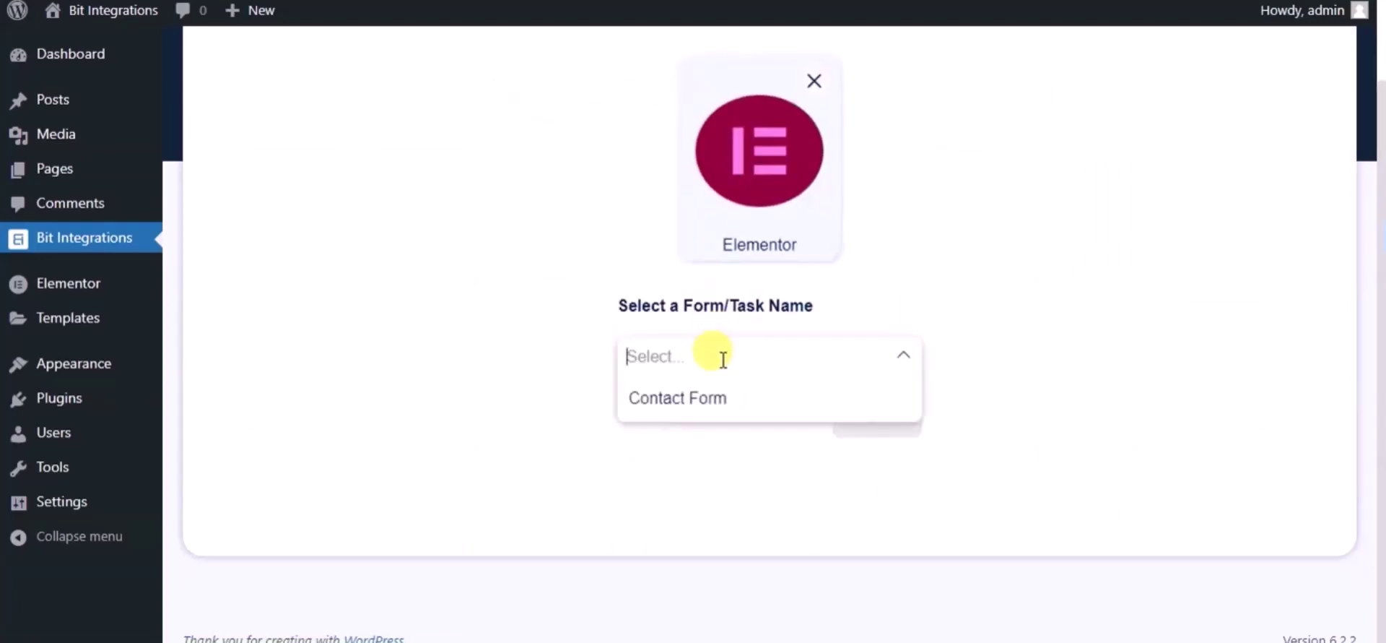
click(722, 417)
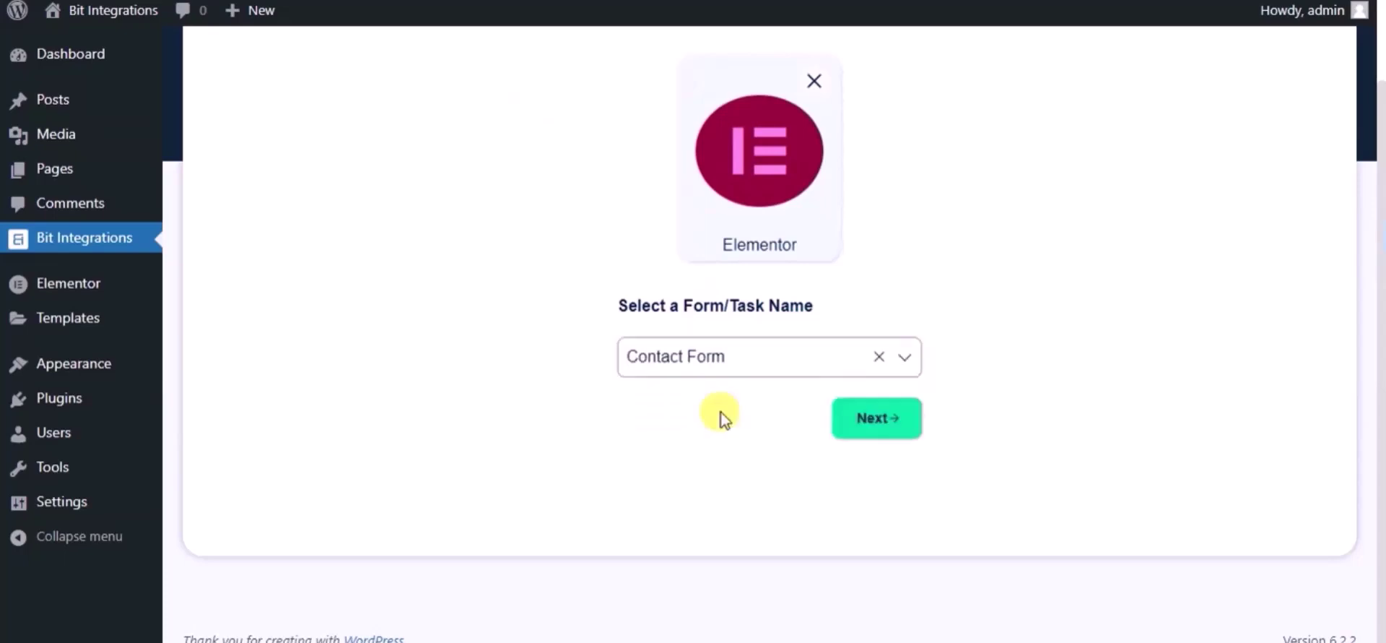
click(838, 423)
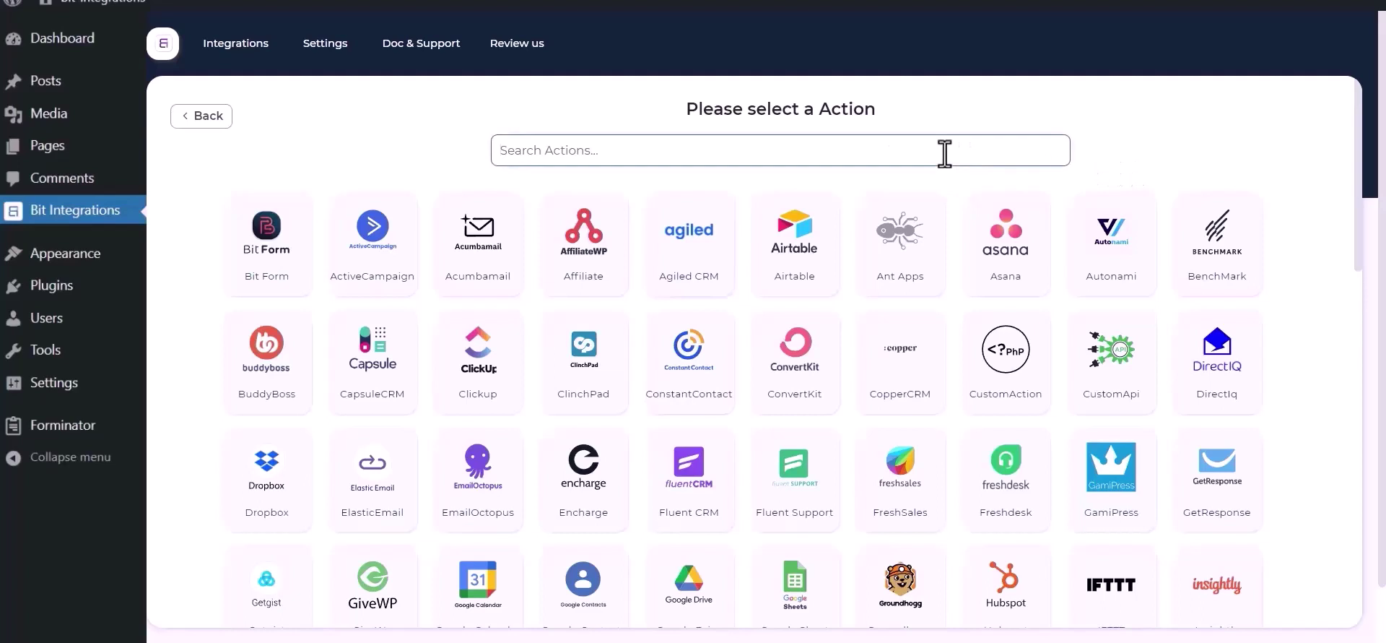
text(sales)
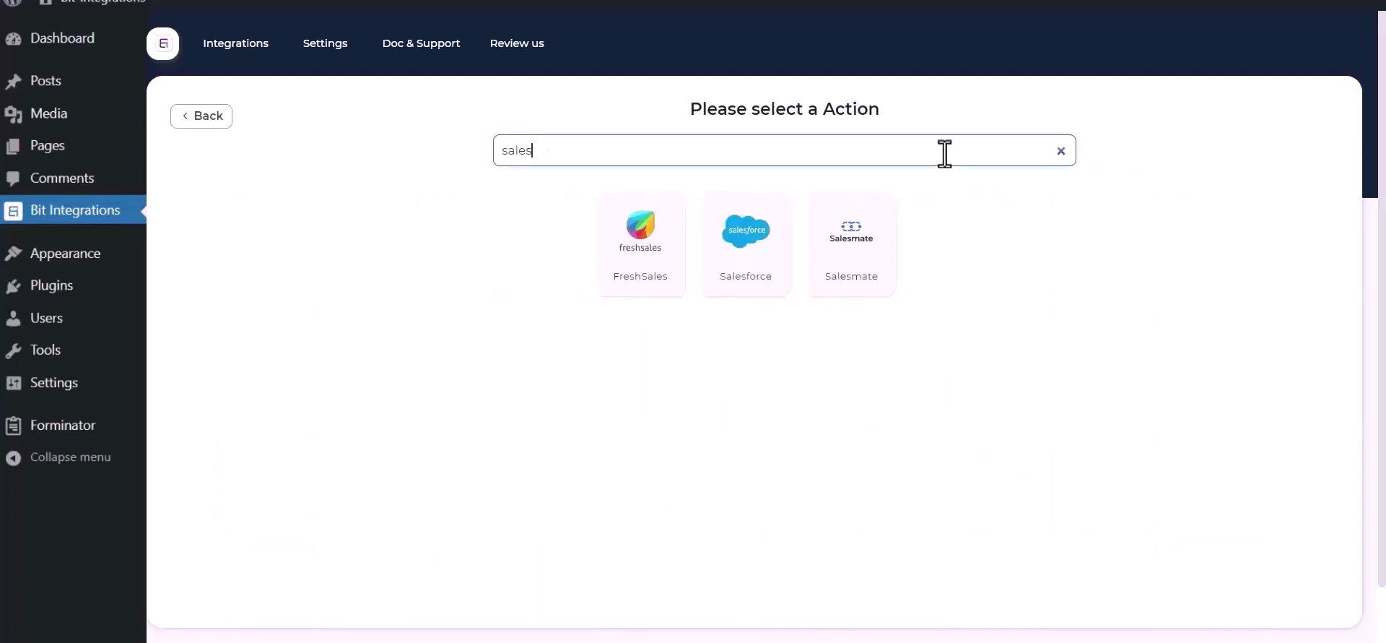
Step: Pick Salesforce as the action and review its Integration Name and Client secret fields
click(731, 259)
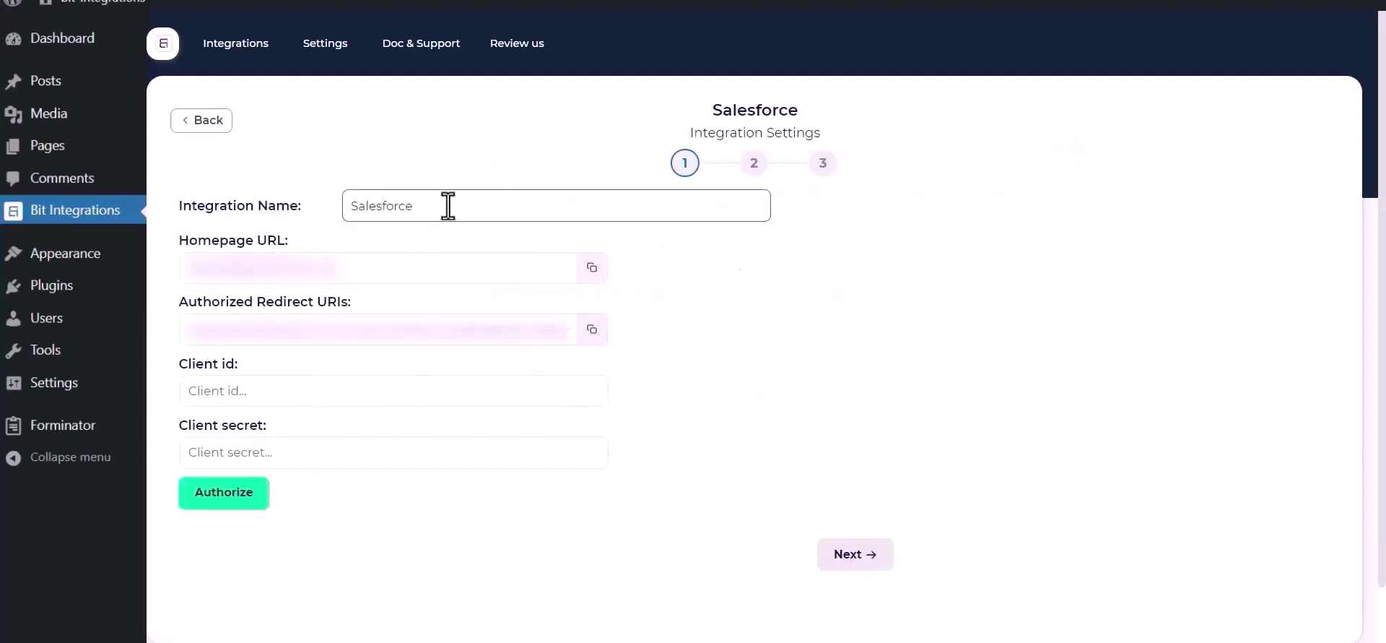
drag(450, 205, 359, 205)
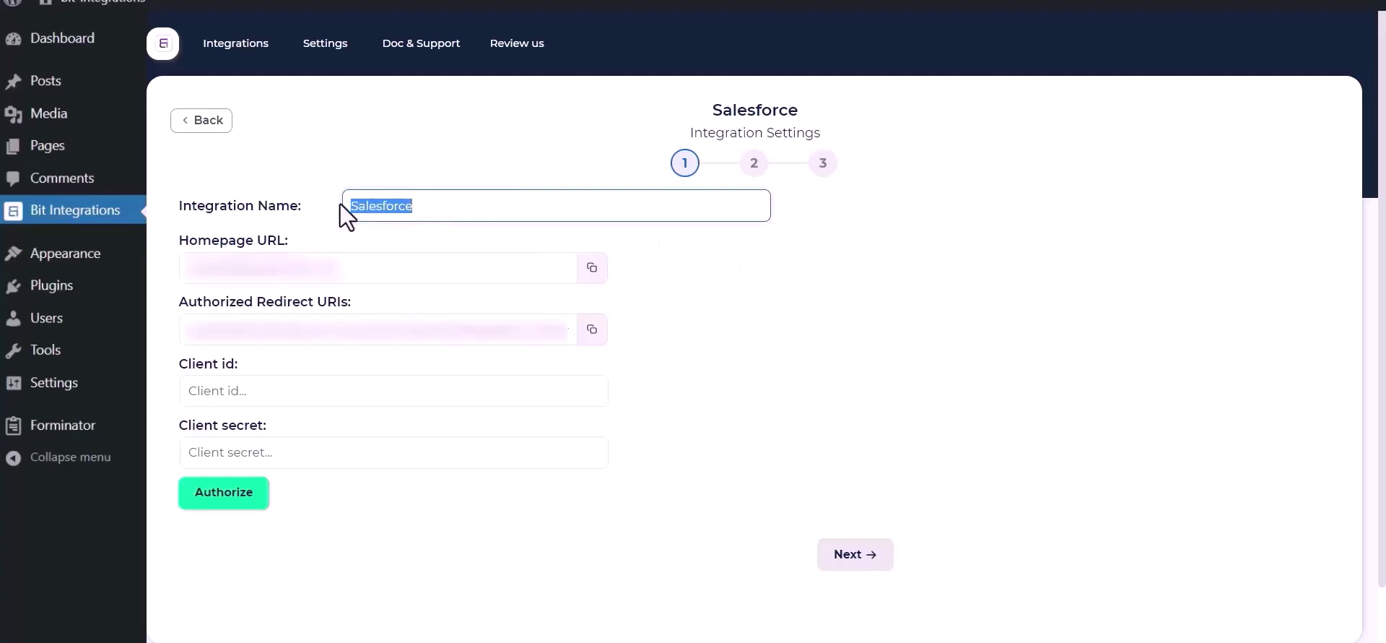
click(781, 416)
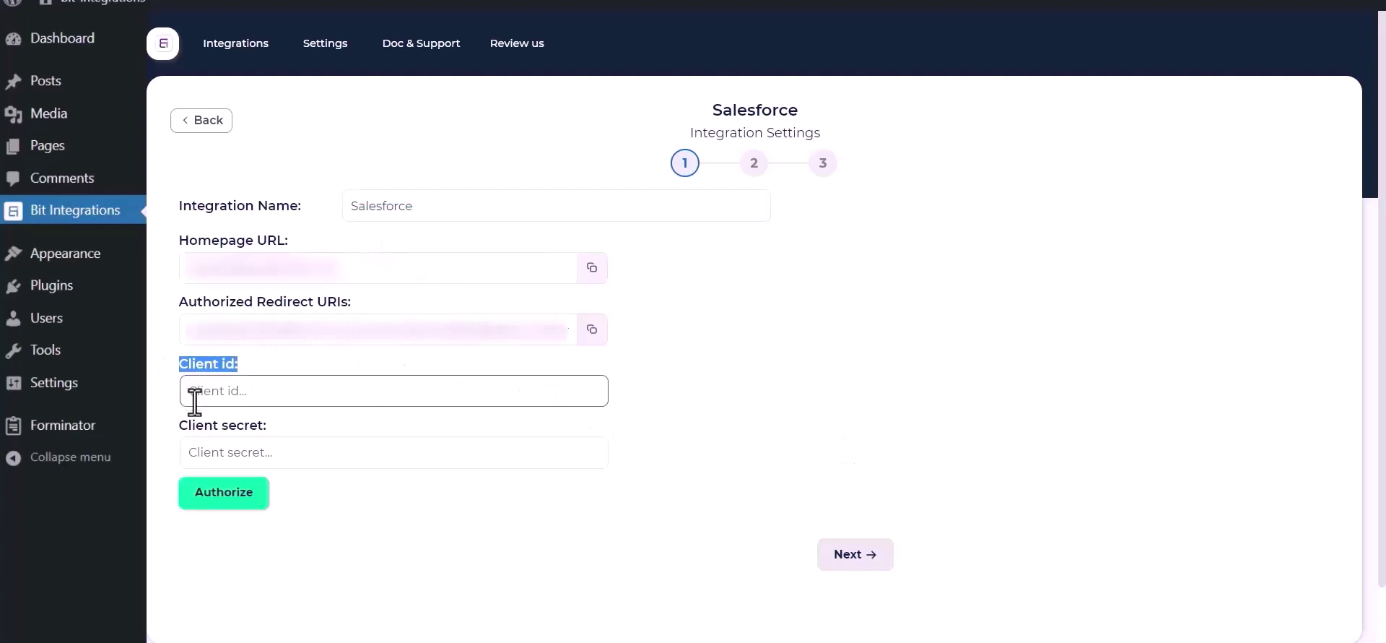
drag(177, 426, 264, 433)
click(739, 407)
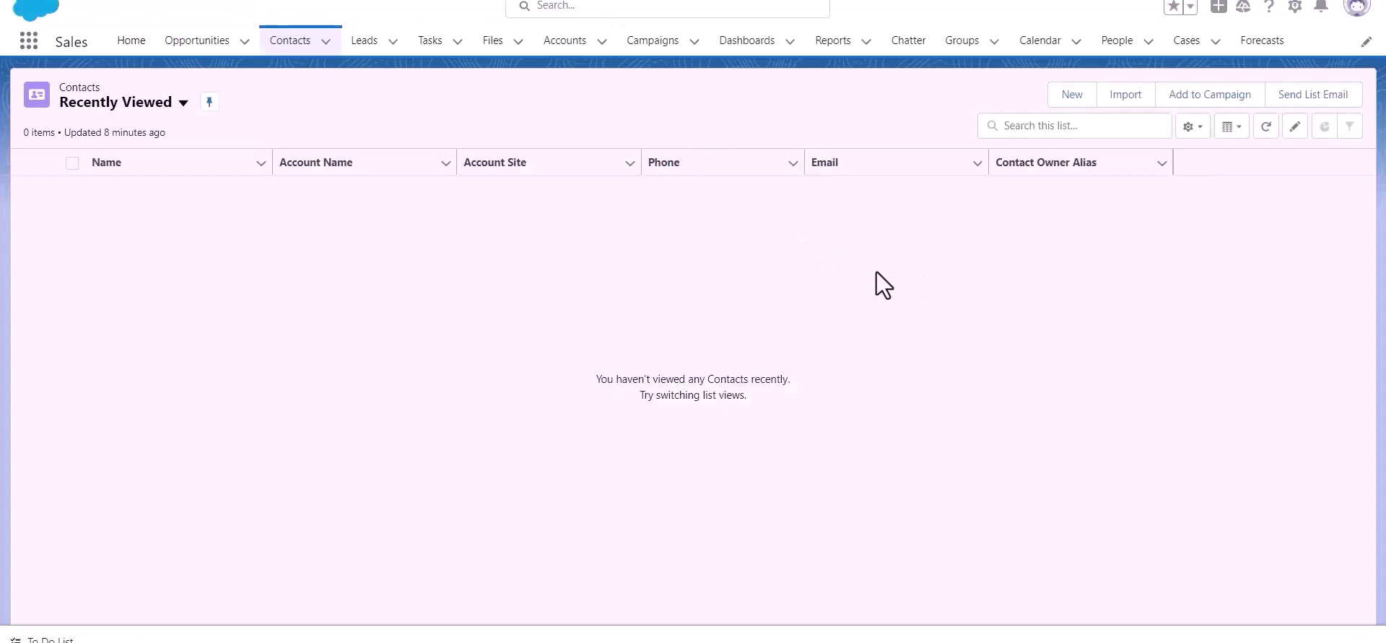
Step: Go to Salesforce Setup and open App Manager under Platform Tools > Apps
click(1296, 29)
click(1253, 66)
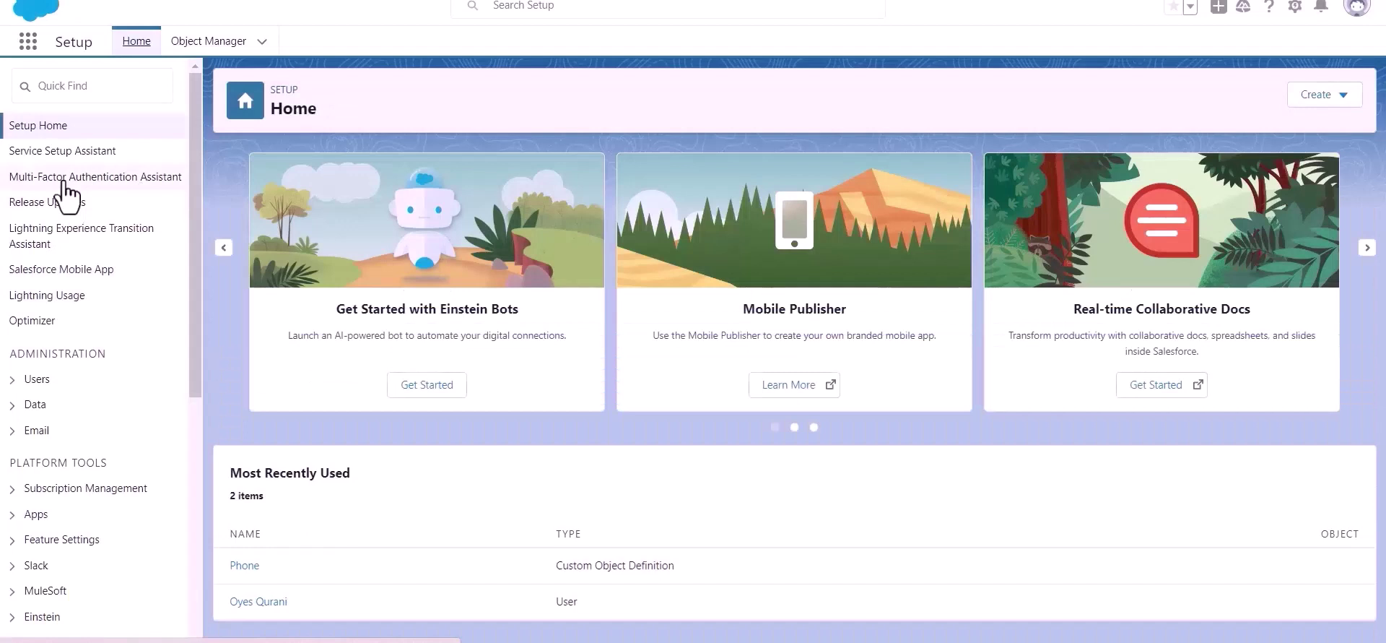
scroll(85, 231, down, 1)
scroll(87, 241, down, 2)
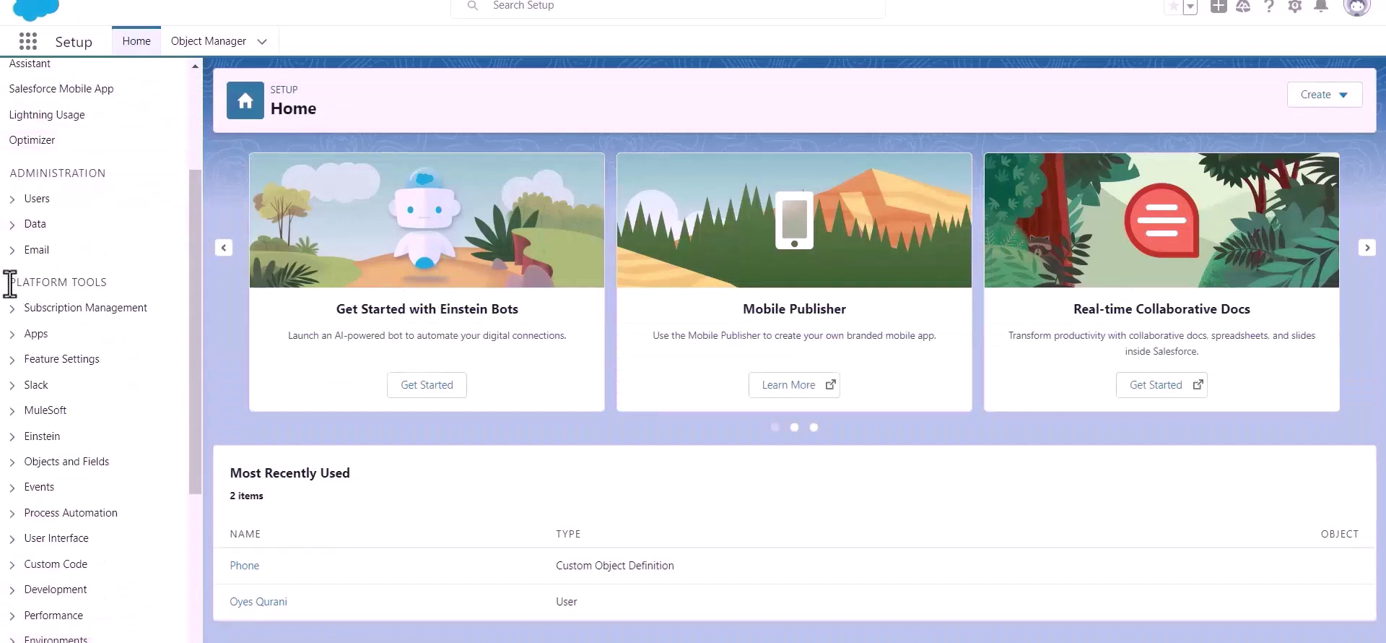
drag(10, 283, 141, 284)
click(16, 334)
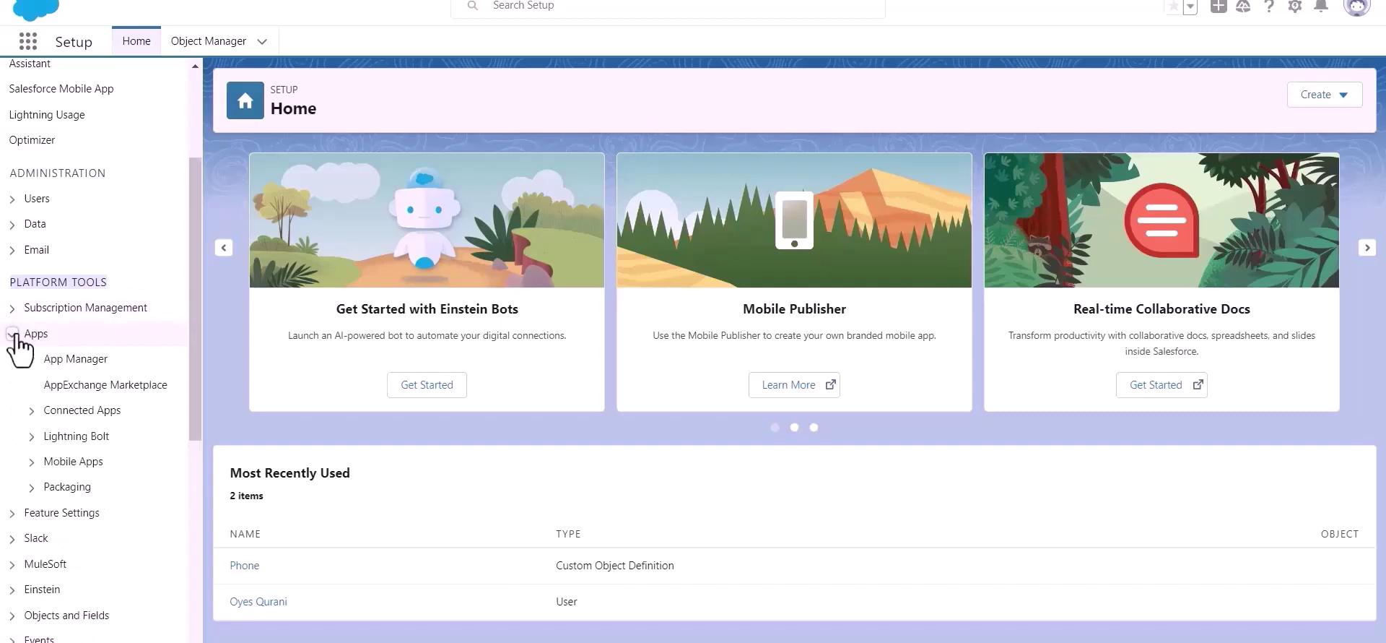
click(82, 364)
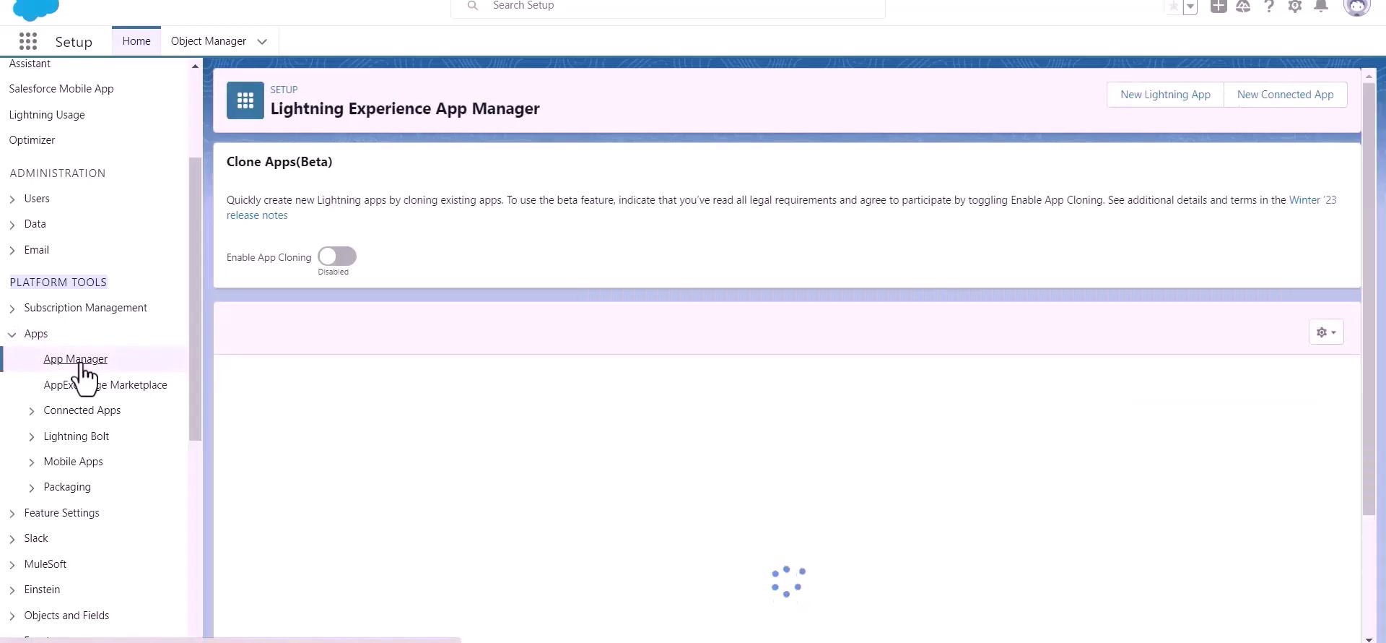
Step: Start a new connected app named 'Bit Apps' and paste in the contact email
click(1276, 107)
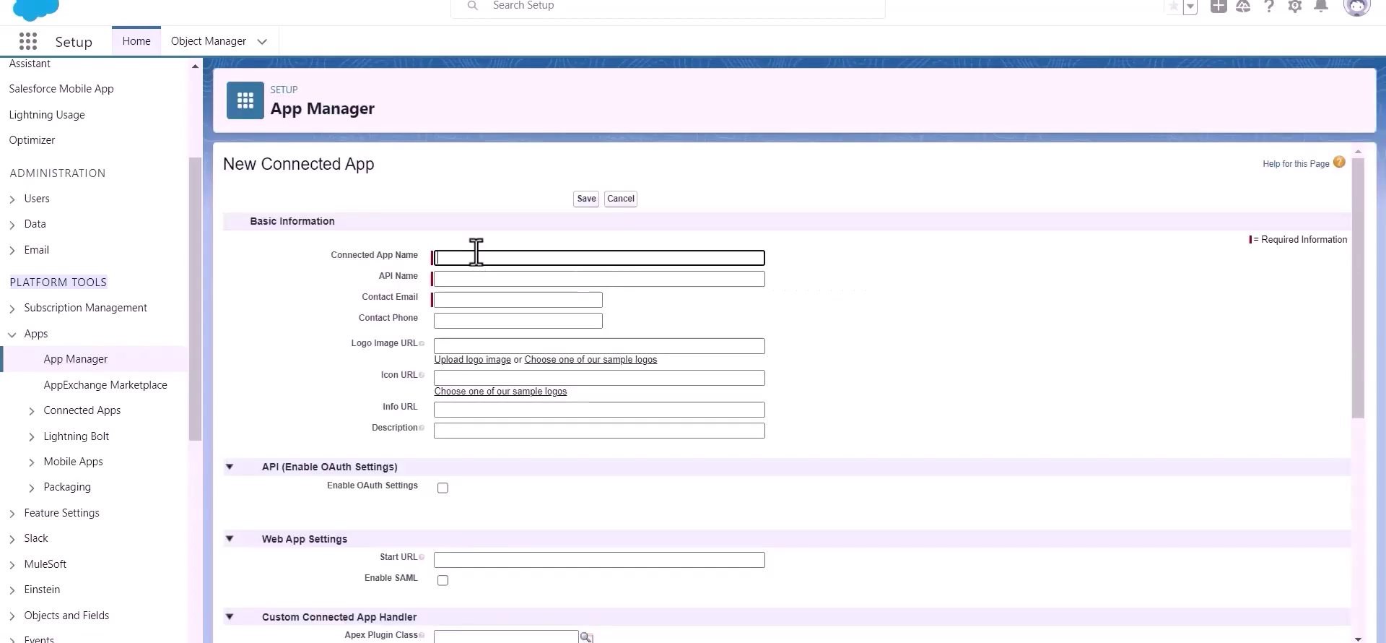
text(Bit )
text(Apps)
click(484, 299)
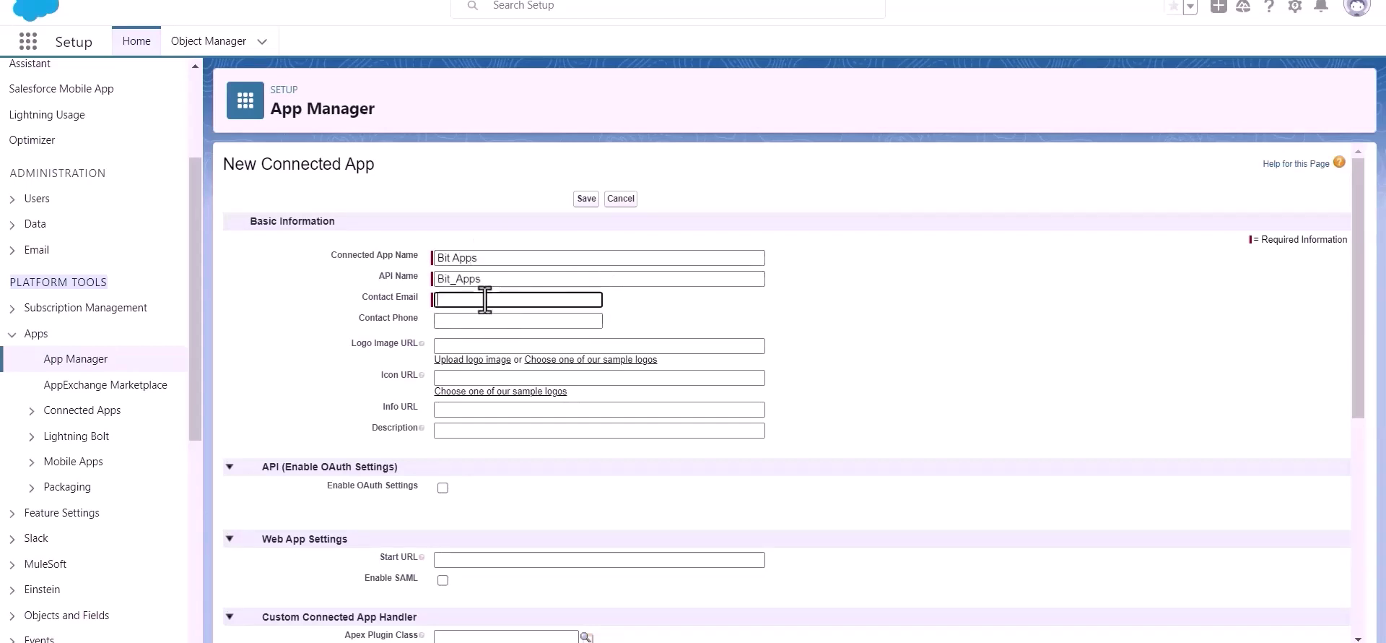
key(ctrl+v)
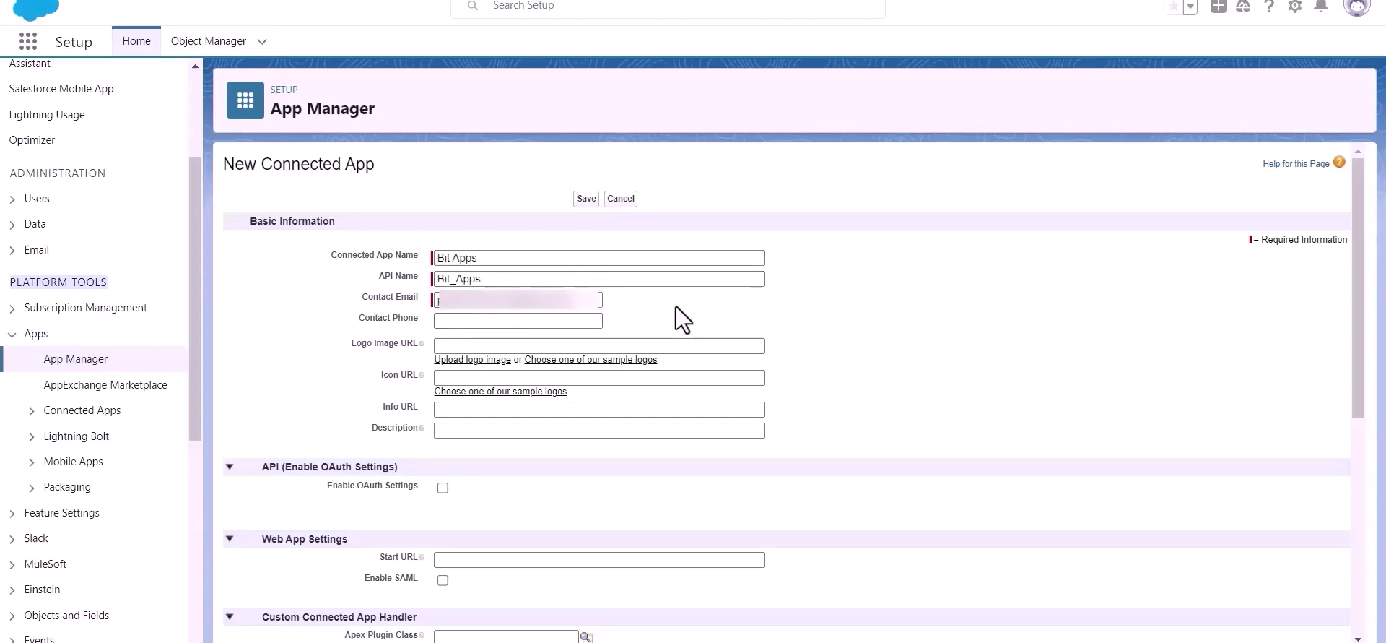
Step: Enable OAuth Settings and copy the Authorized Redirect URI from Bit Integrations
scroll(674, 302, down, 1)
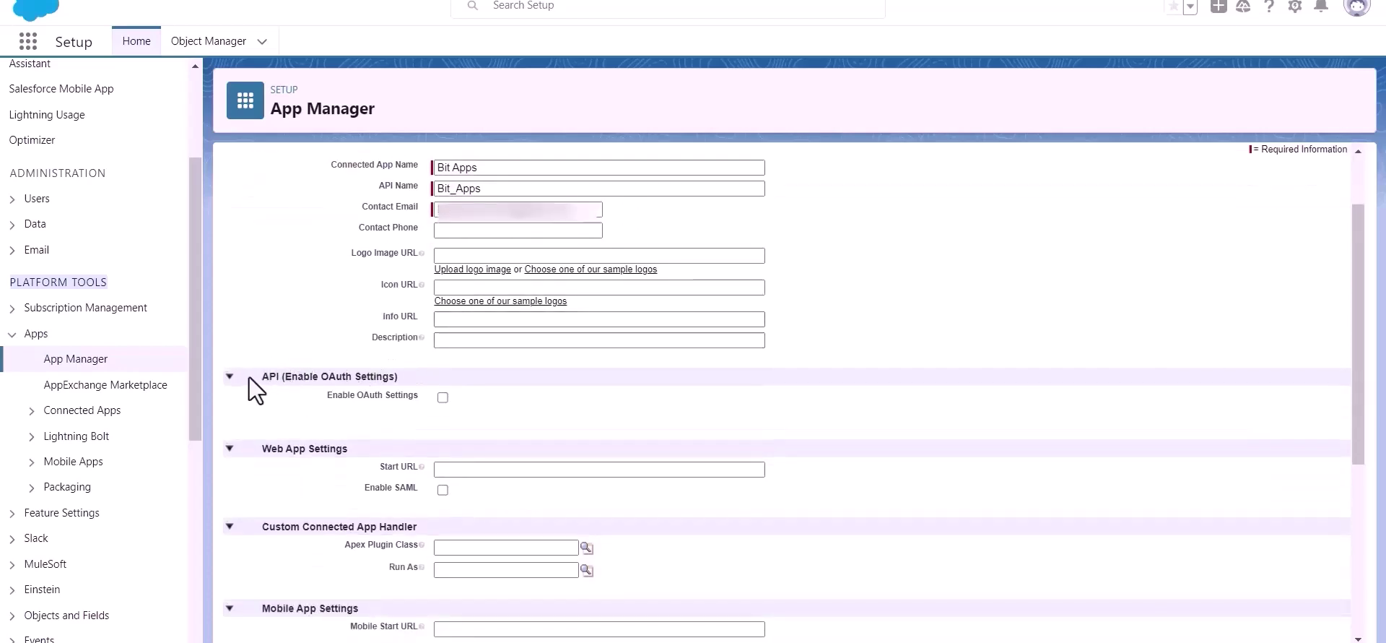
drag(284, 376, 419, 371)
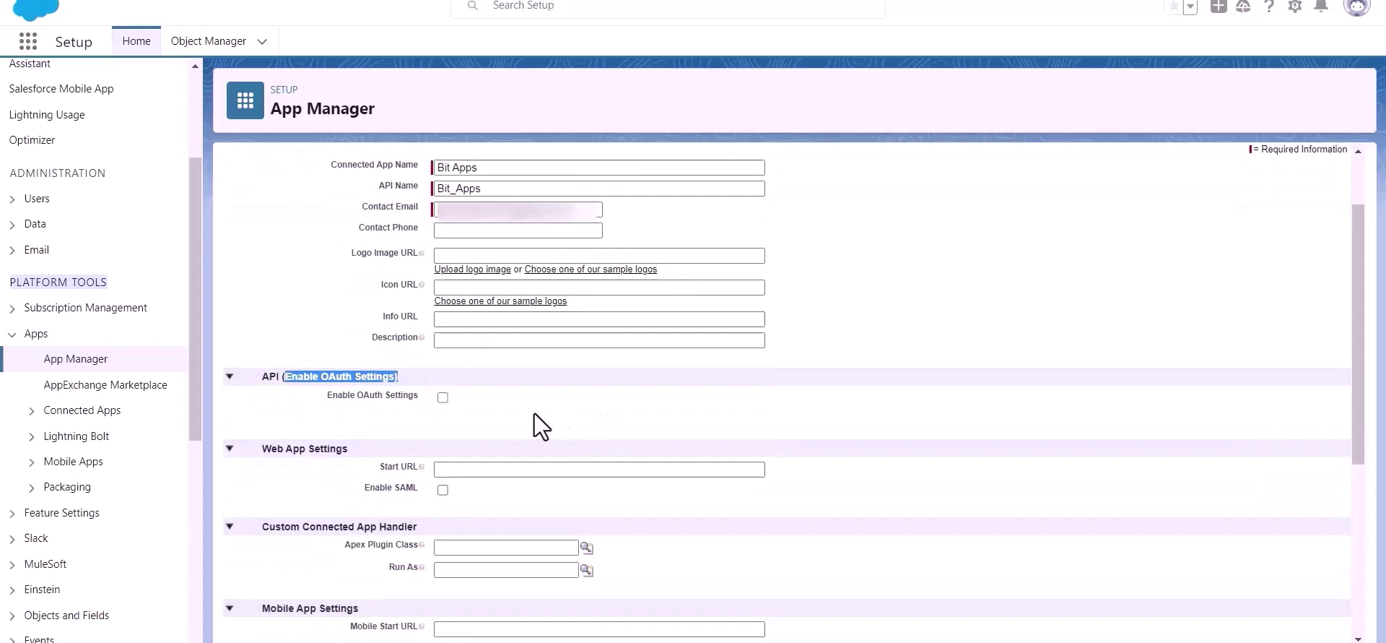
click(440, 410)
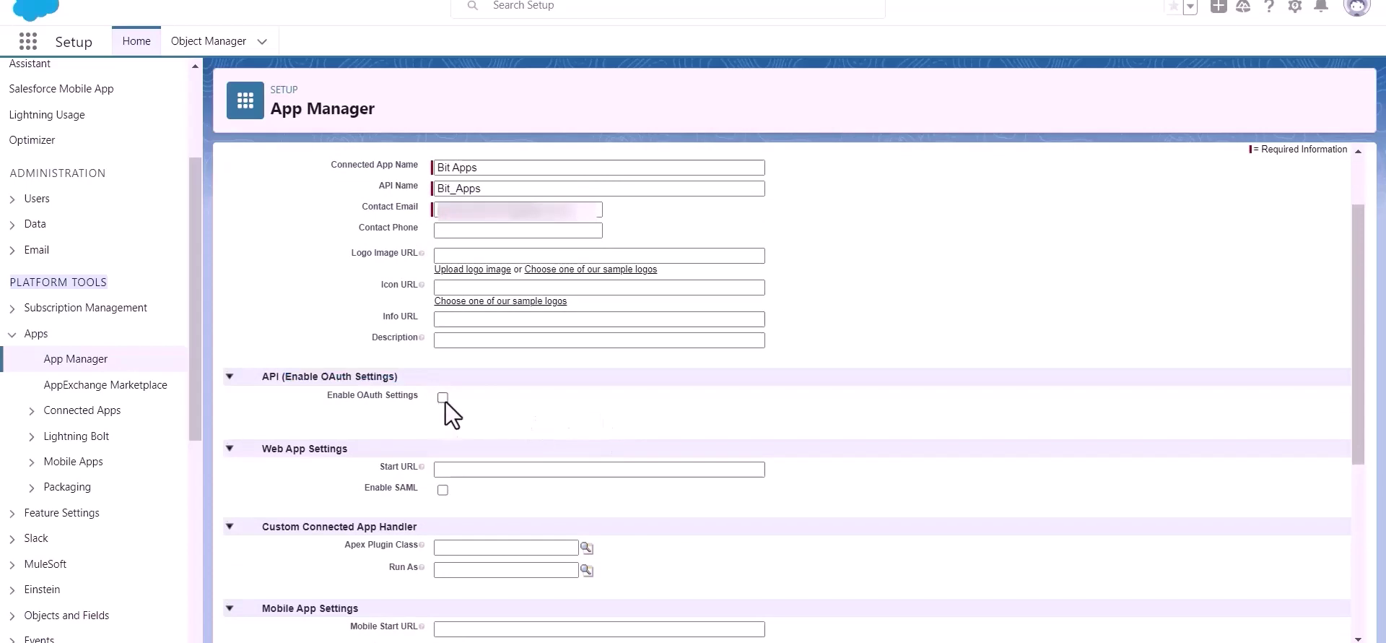
click(442, 397)
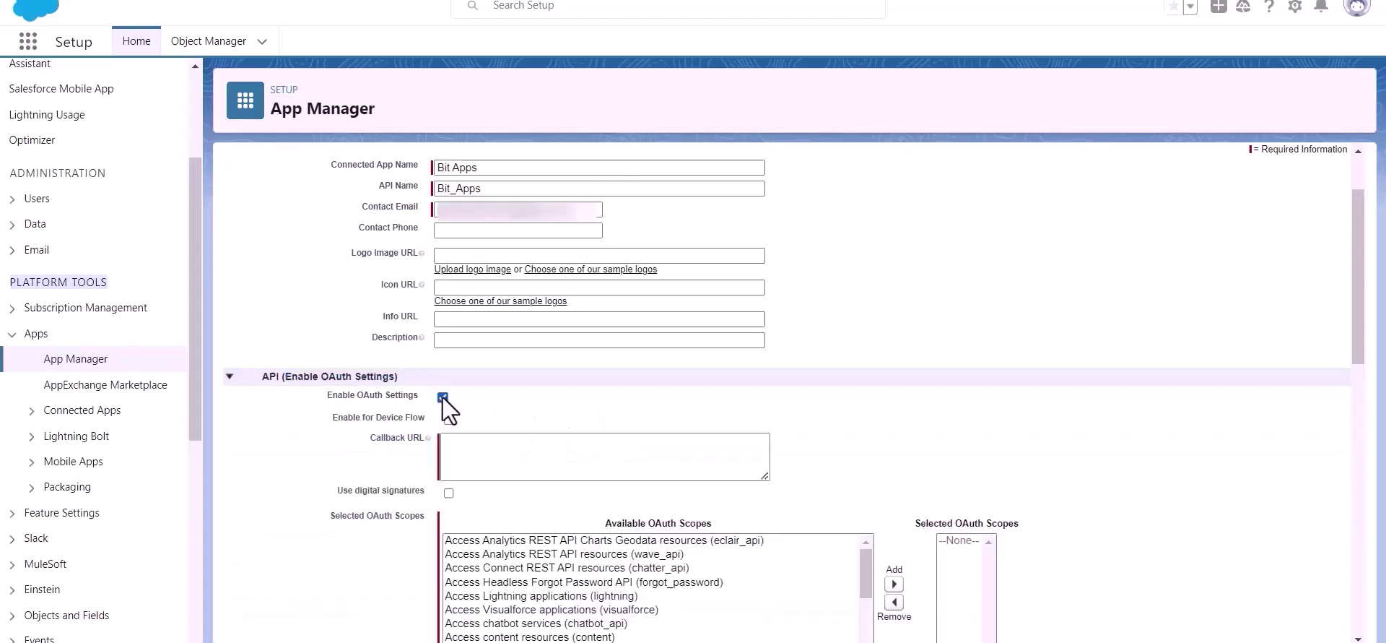
scroll(458, 401, down, 1)
click(484, 358)
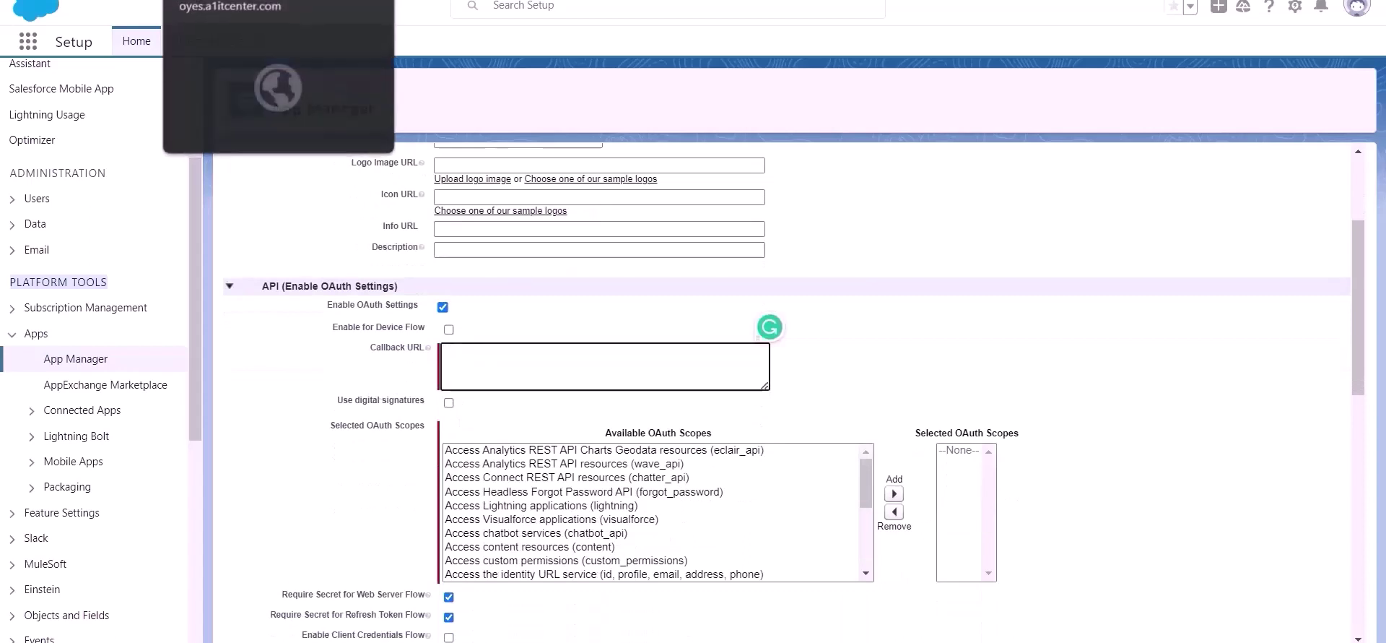
click(216, 1)
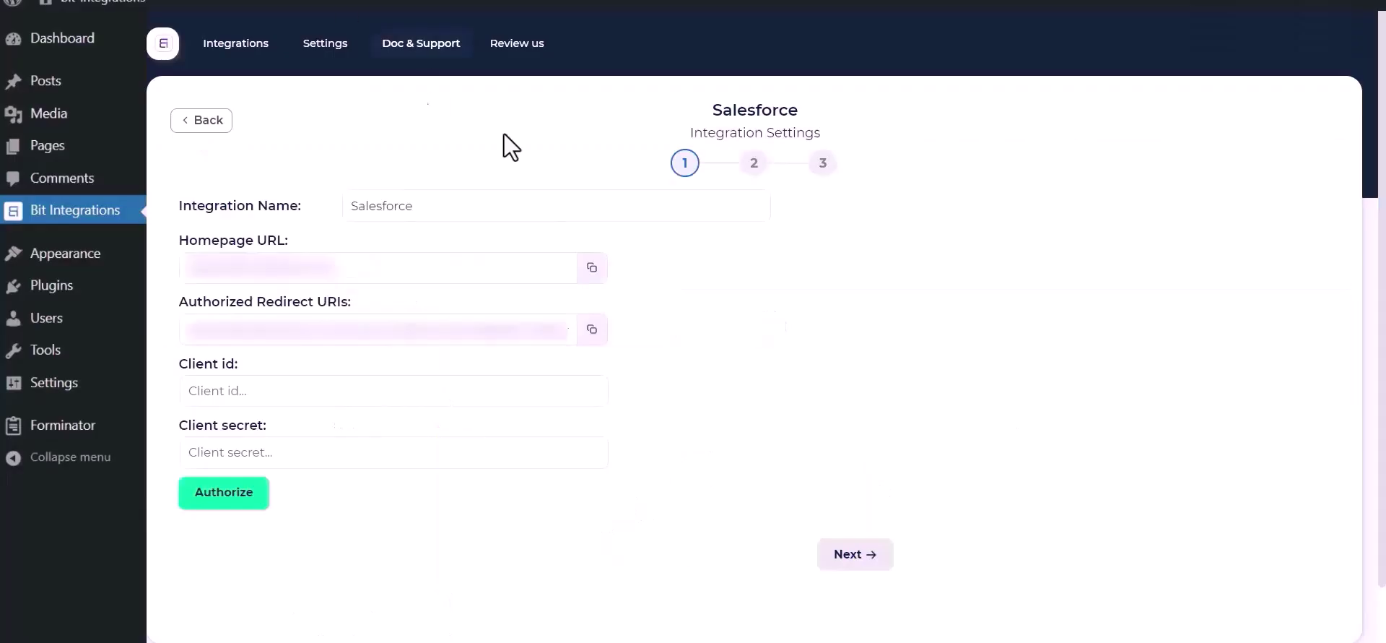
click(592, 332)
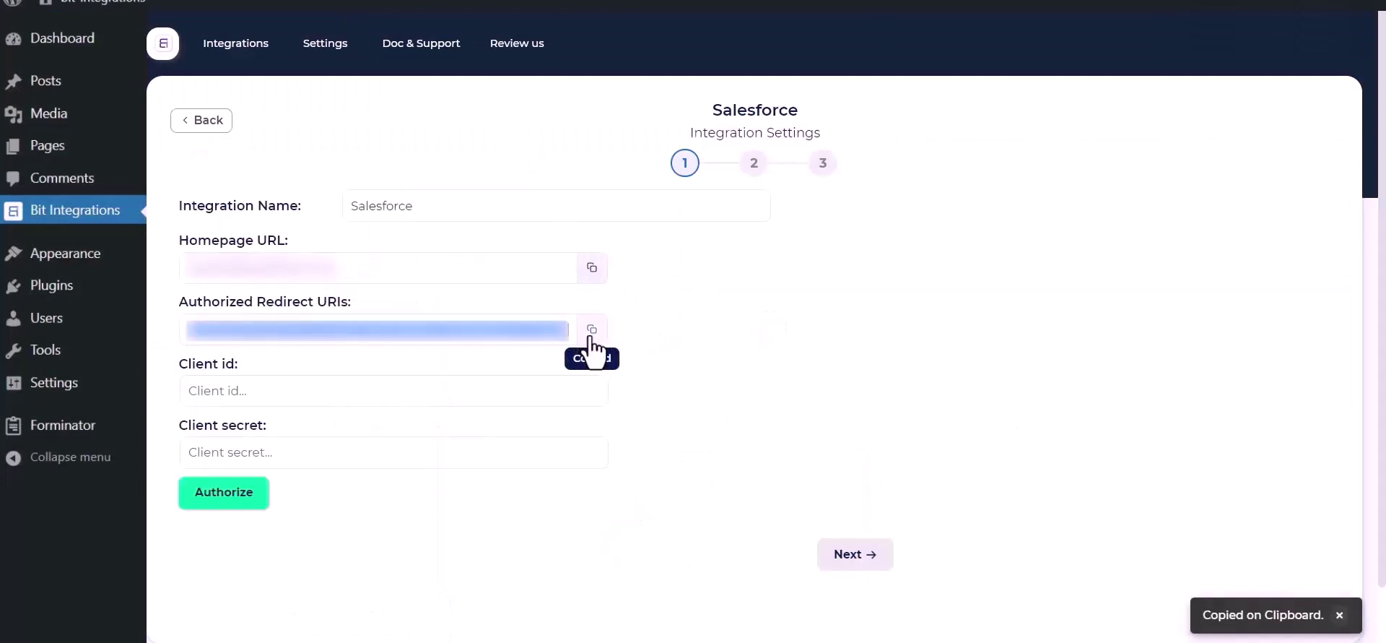
Step: Paste the Bit Integrations redirect URI as the connected app's Callback URL
click(72, 0)
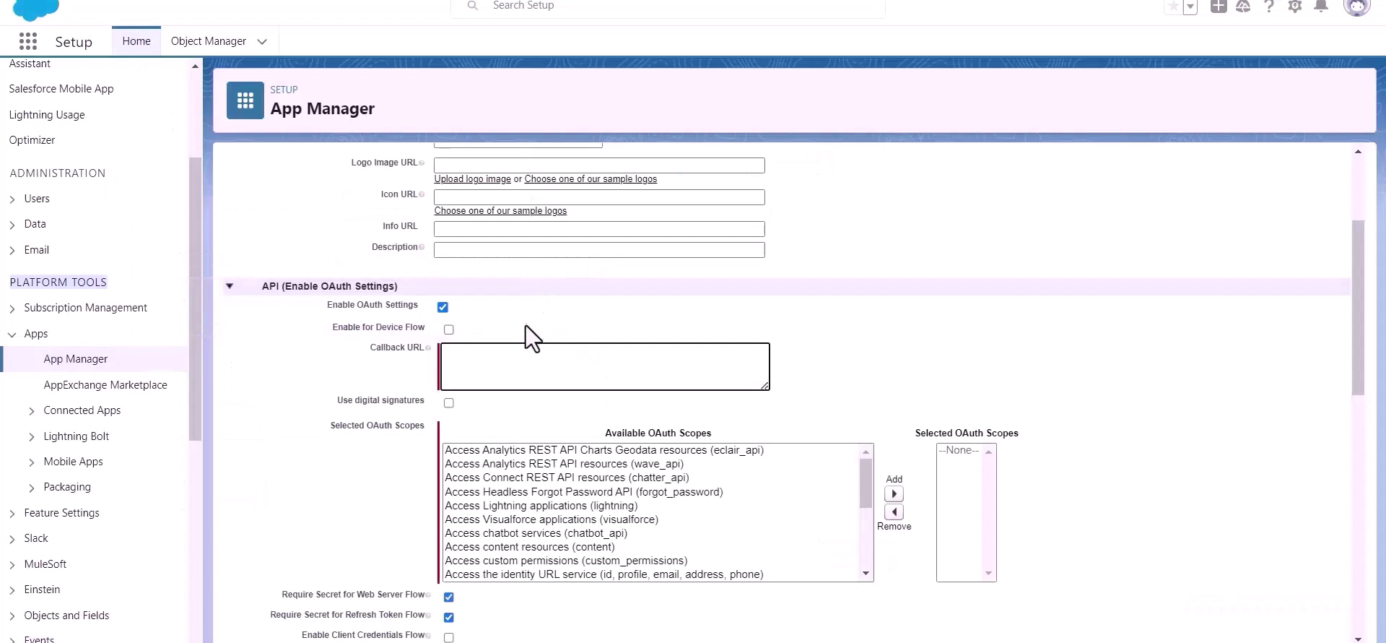
key(ctrl+v)
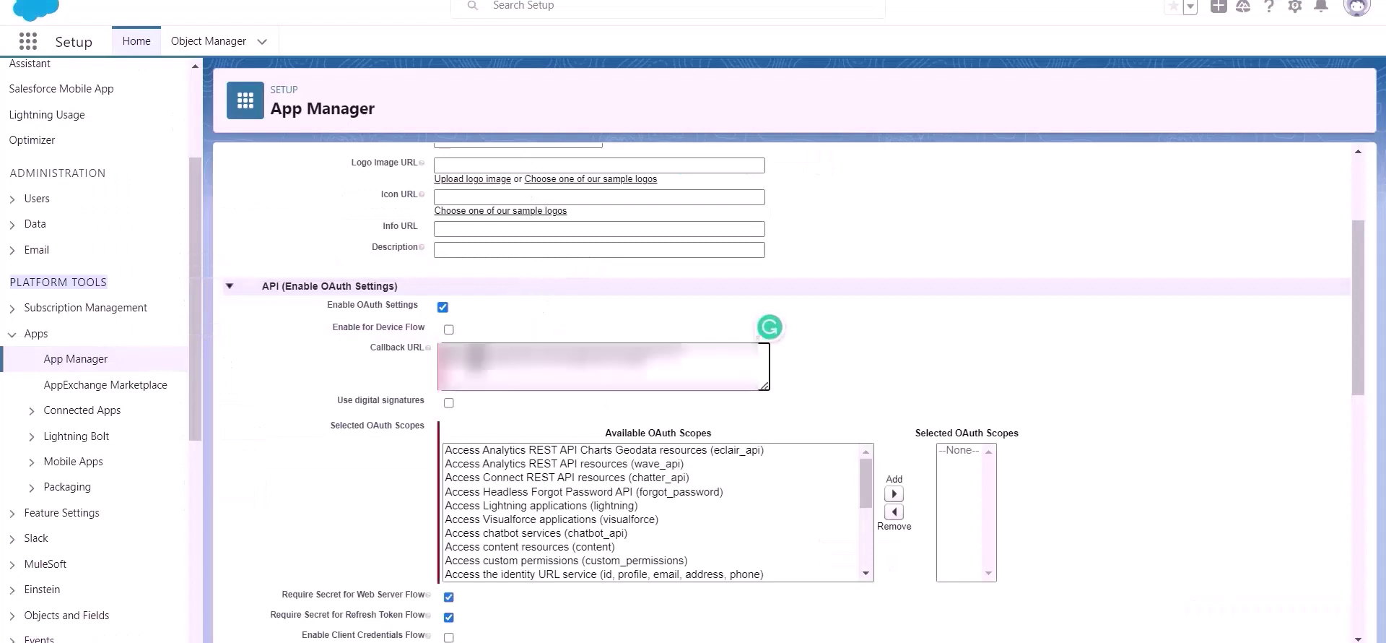
drag(328, 426, 412, 430)
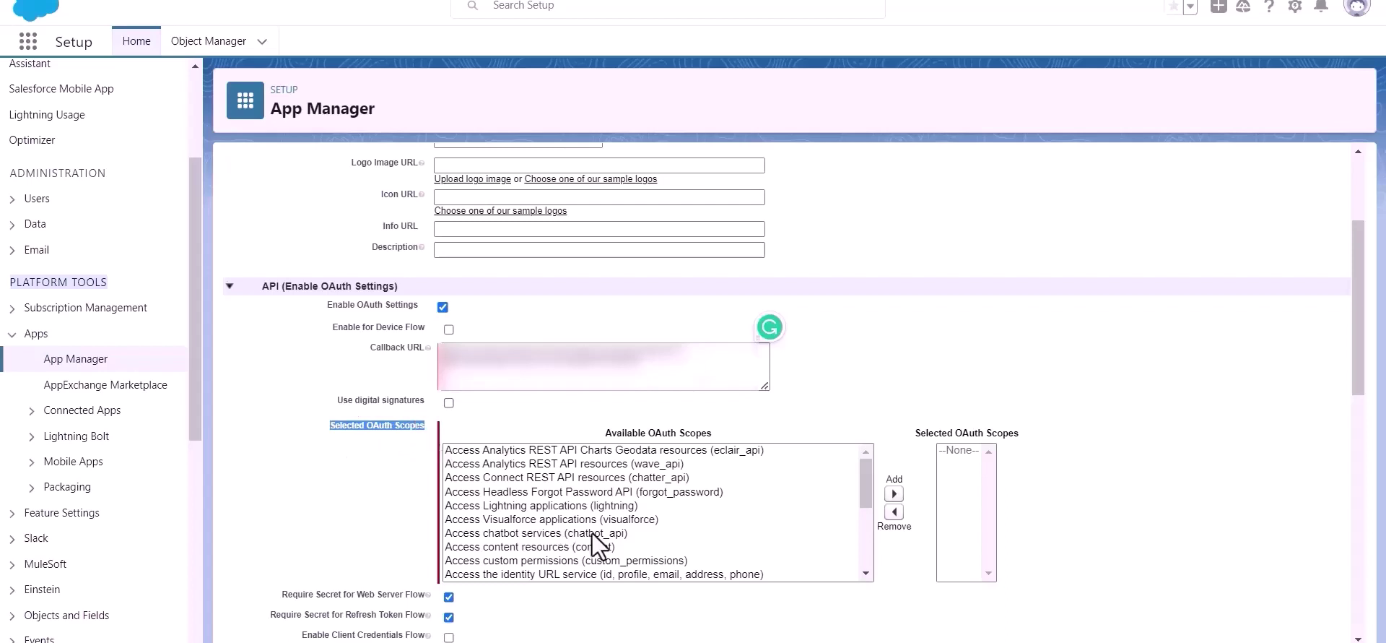
scroll(607, 527, down, 2)
scroll(621, 522, down, 3)
scroll(612, 513, up, 3)
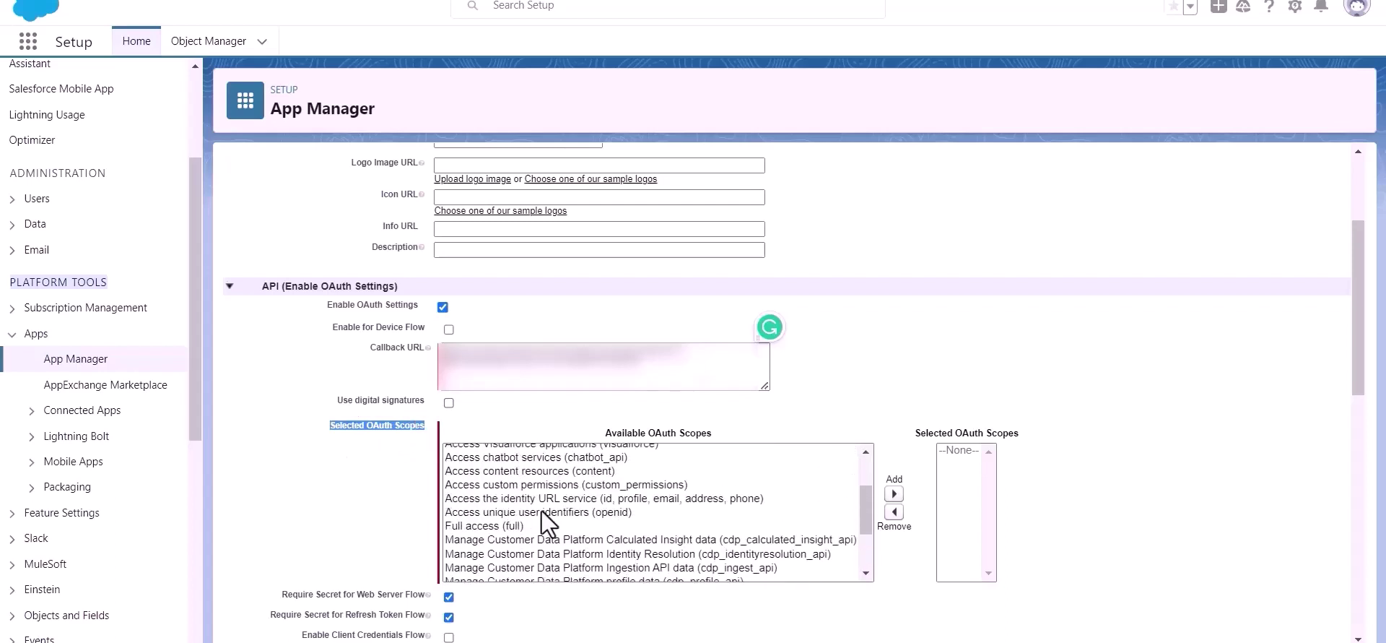
Step: Add the Full access (full) OAuth scope, then save the app and continue
click(467, 522)
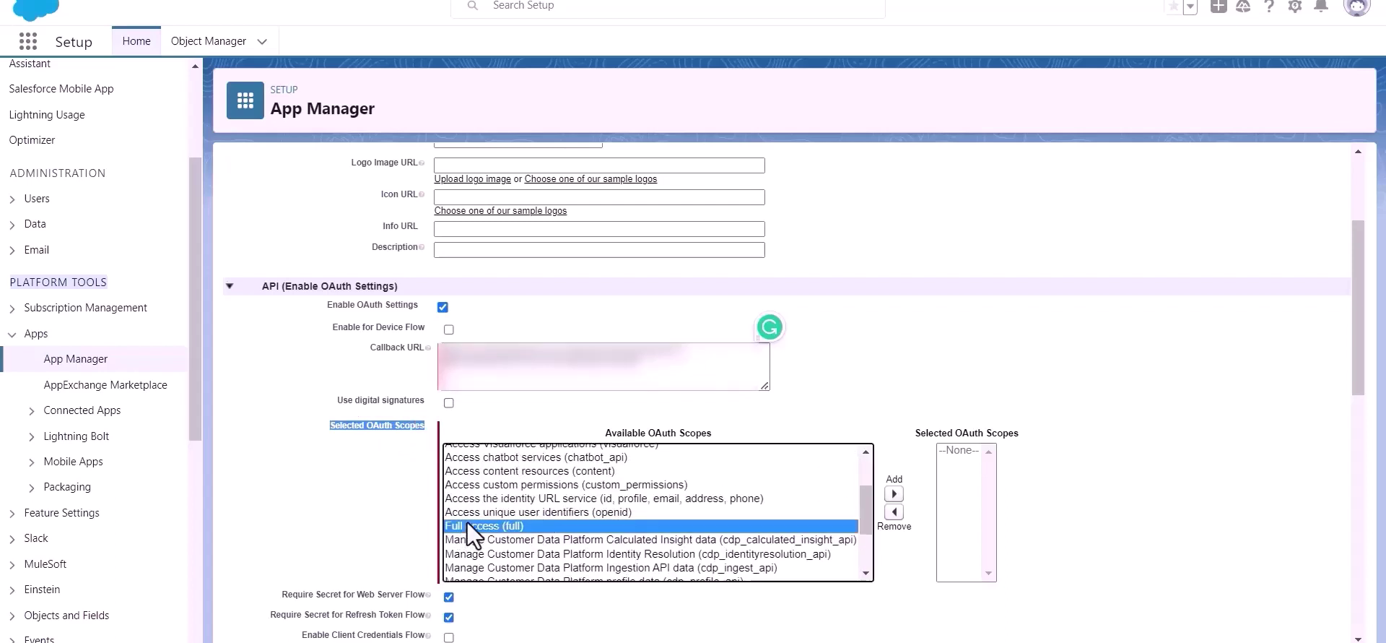
click(894, 493)
scroll(691, 453, down, 2)
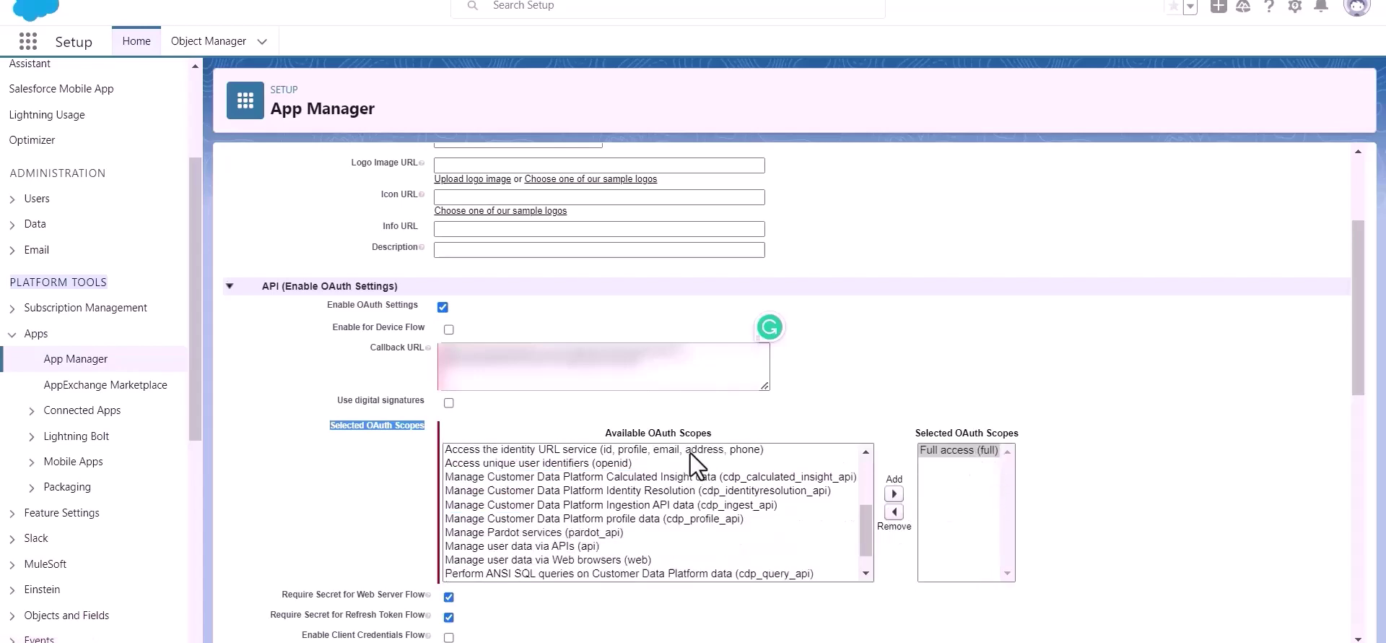
scroll(587, 475, down, 3)
scroll(470, 461, down, 5)
scroll(470, 461, down, 5)
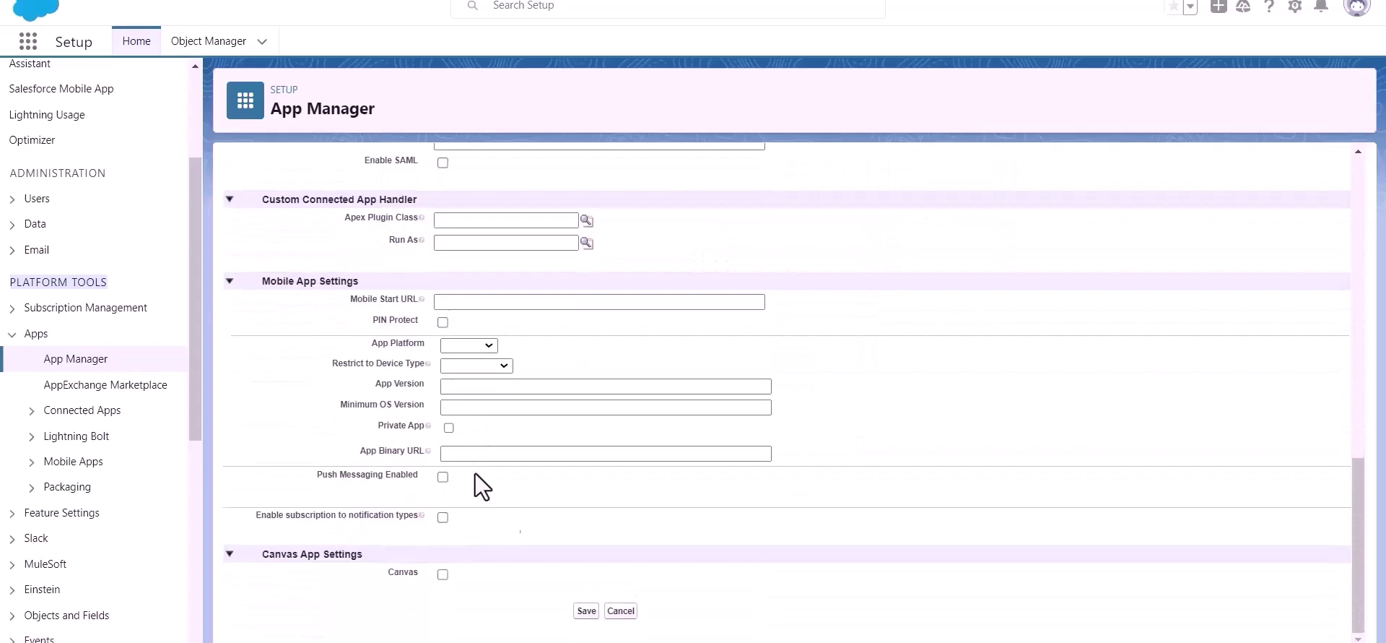
click(587, 618)
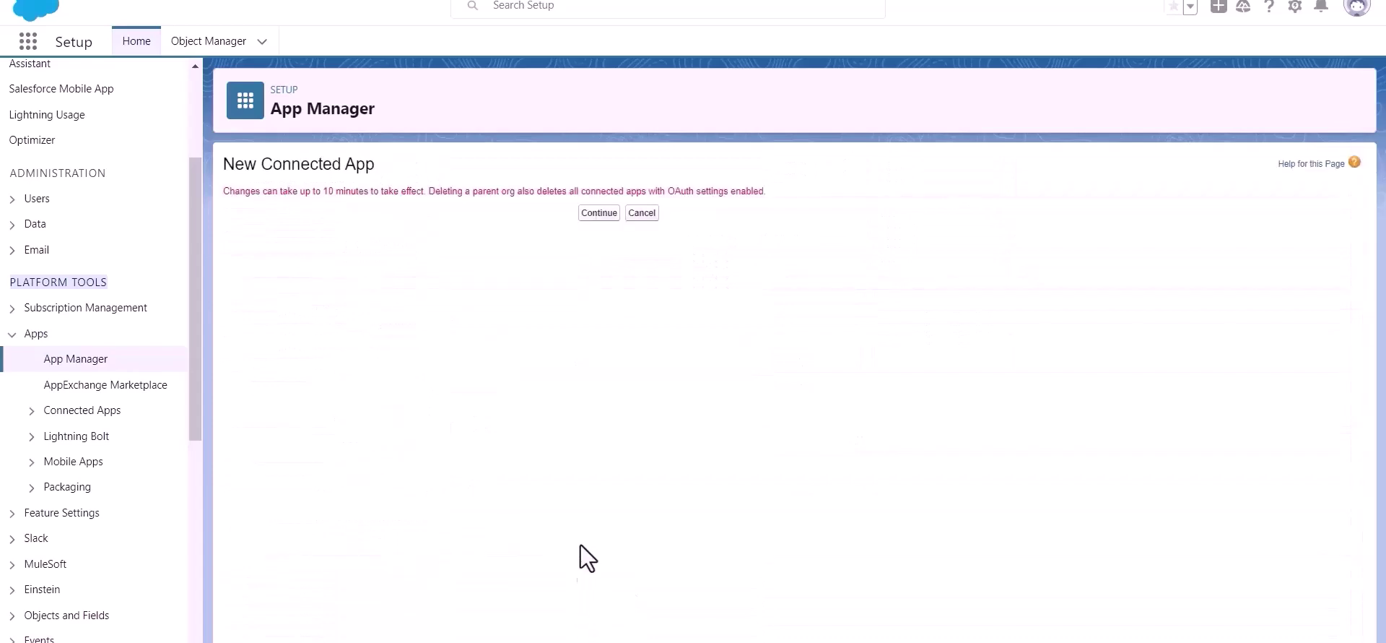
click(585, 213)
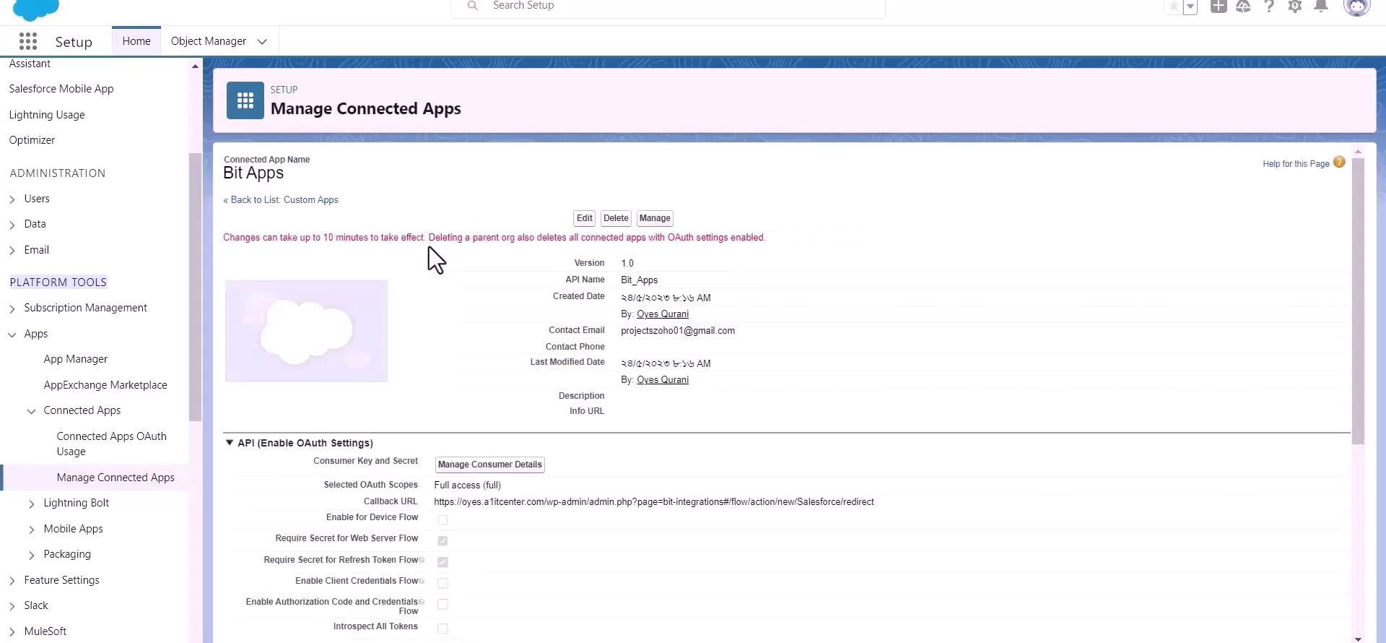
Step: Request Bit Apps' consumer details and paste the emailed verification code
triple_click(355, 239)
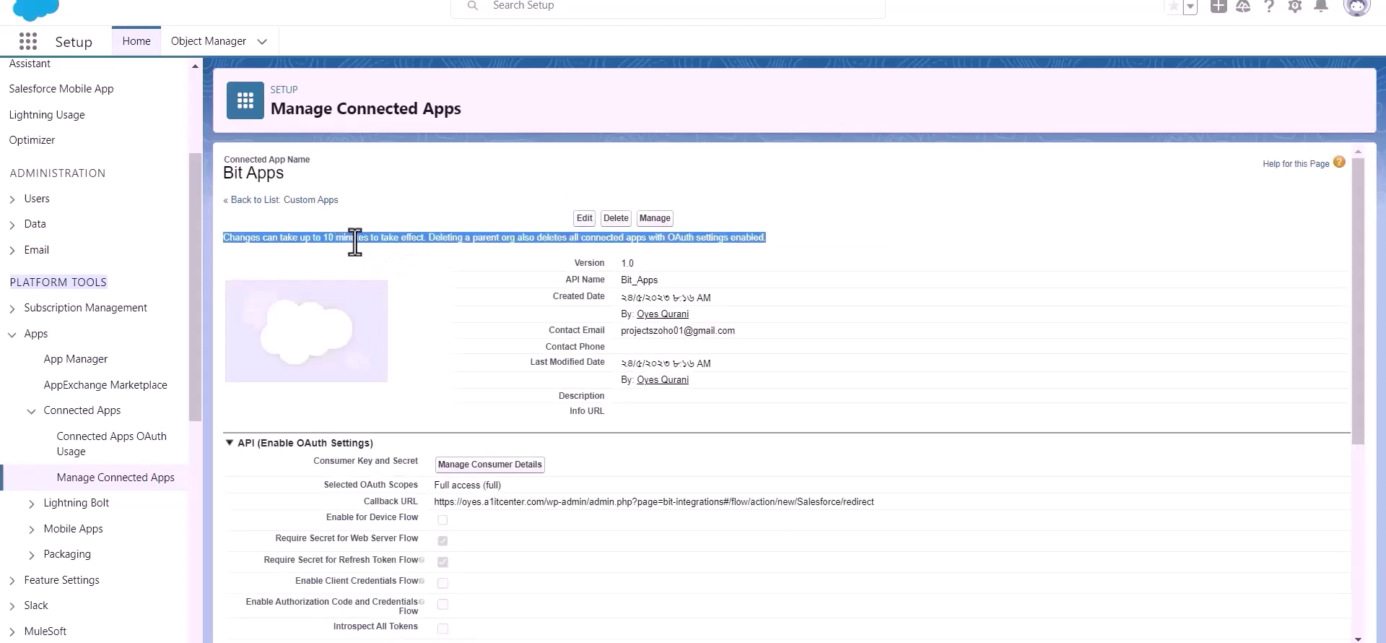
click(439, 249)
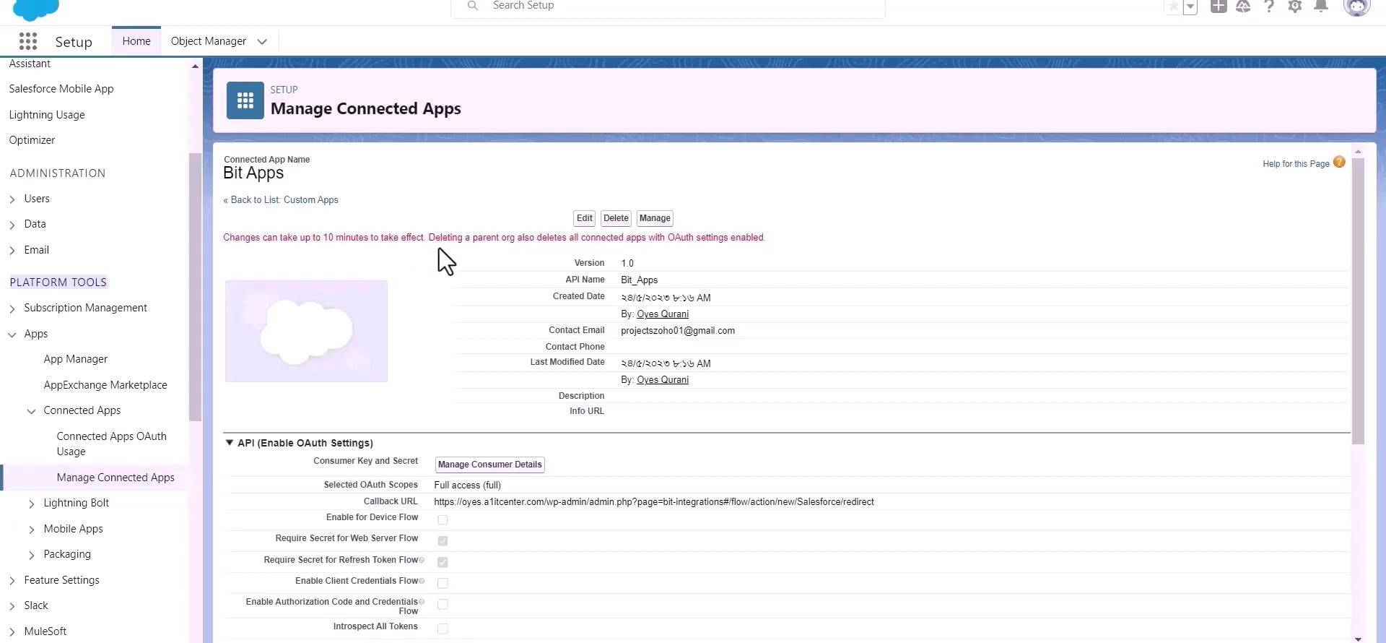
scroll(439, 249, down, 1)
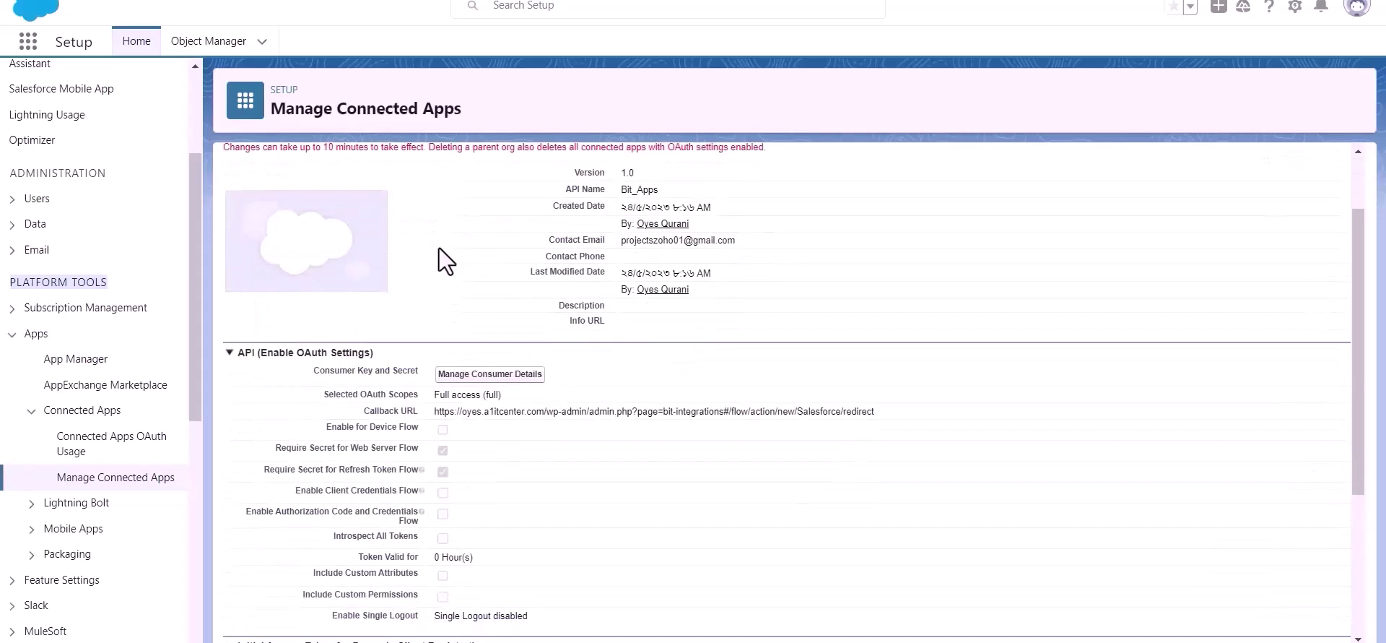
click(488, 375)
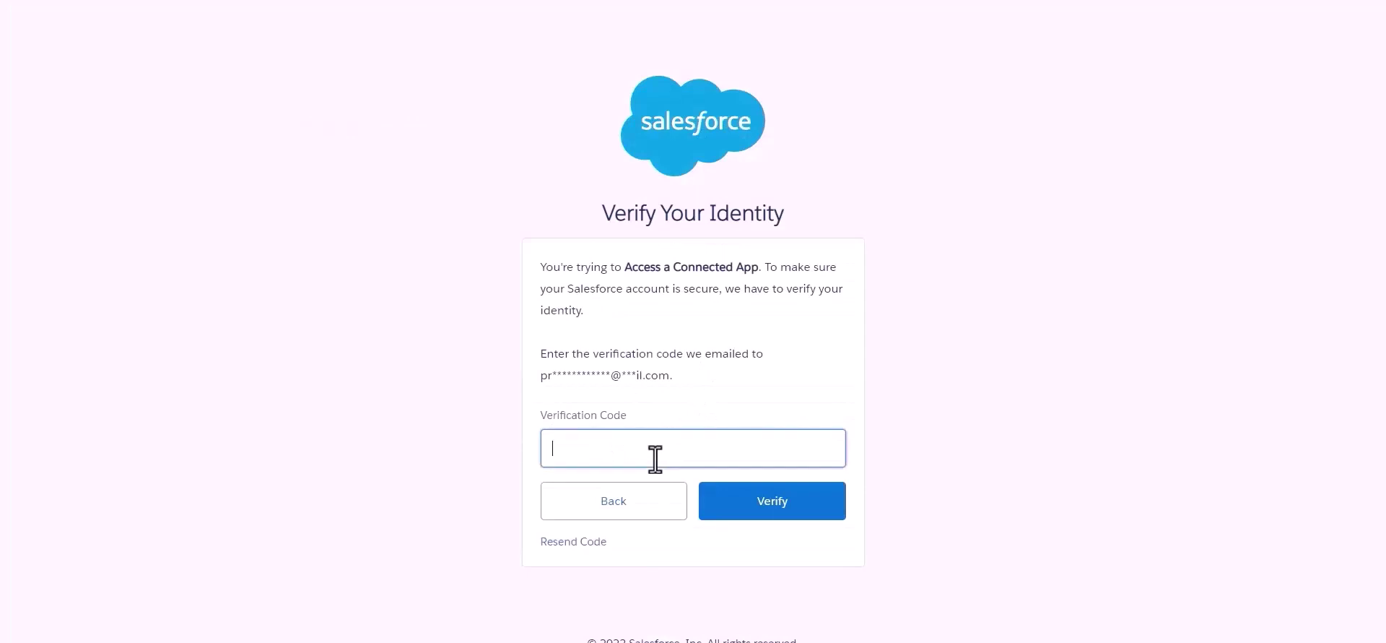
click(720, 384)
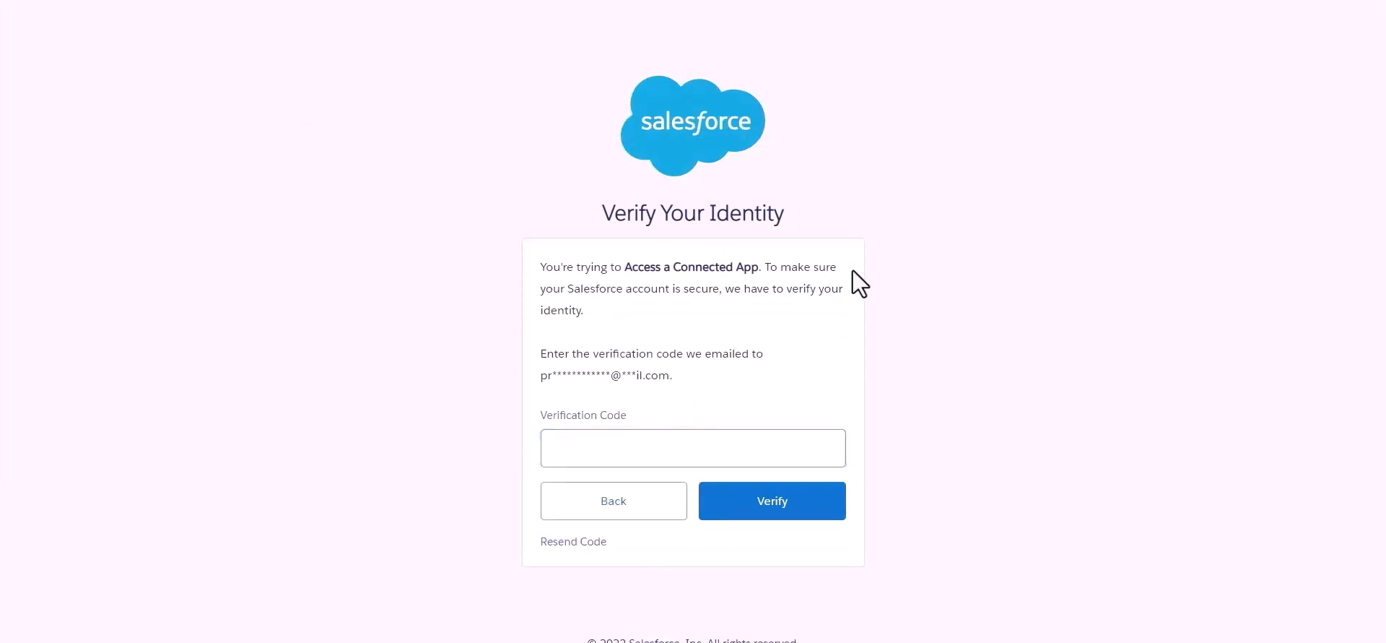
click(712, 445)
key(ctrl+v)
Step: Verify the code to reveal the Bit Apps consumer key and secret
click(781, 507)
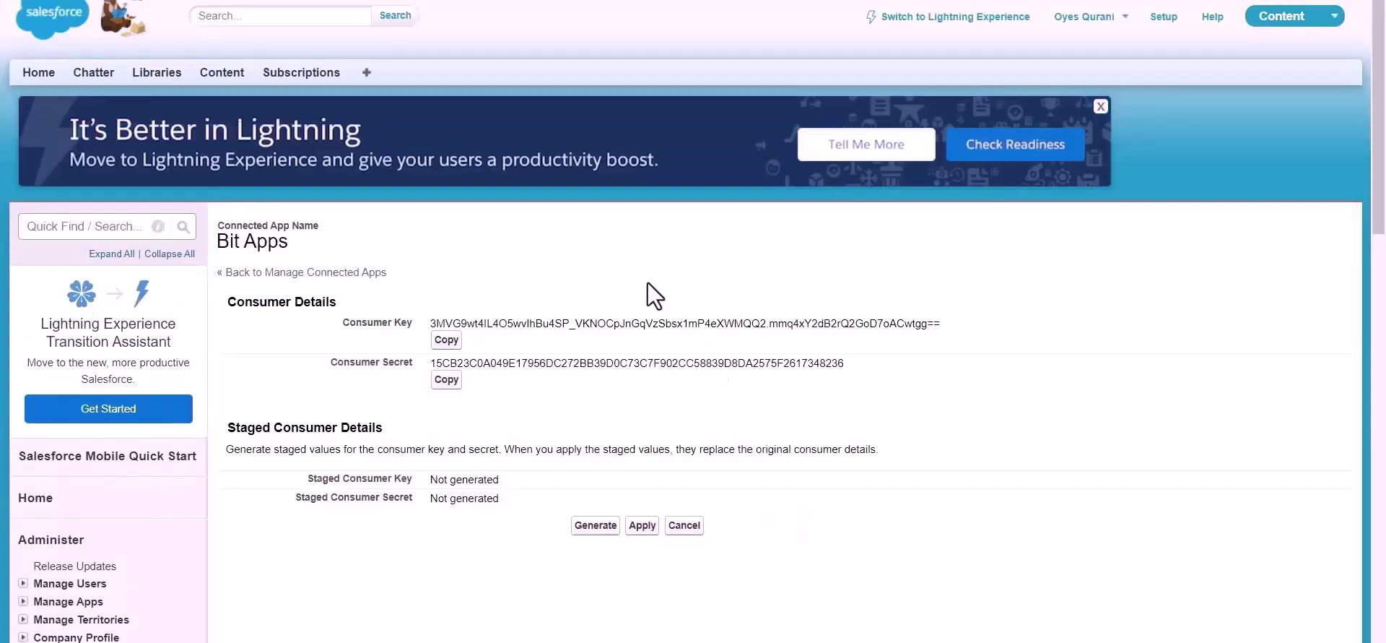
scroll(646, 282, down, 2)
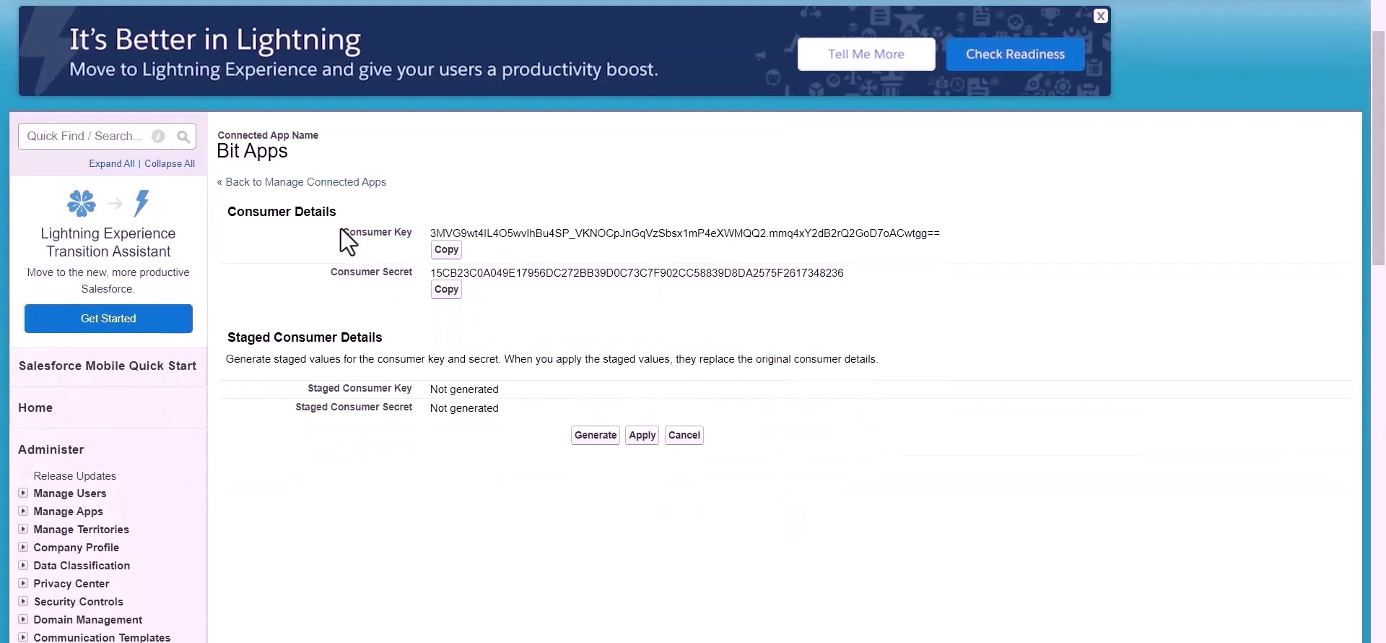
drag(320, 274, 387, 275)
click(492, 310)
scroll(493, 310, up, 2)
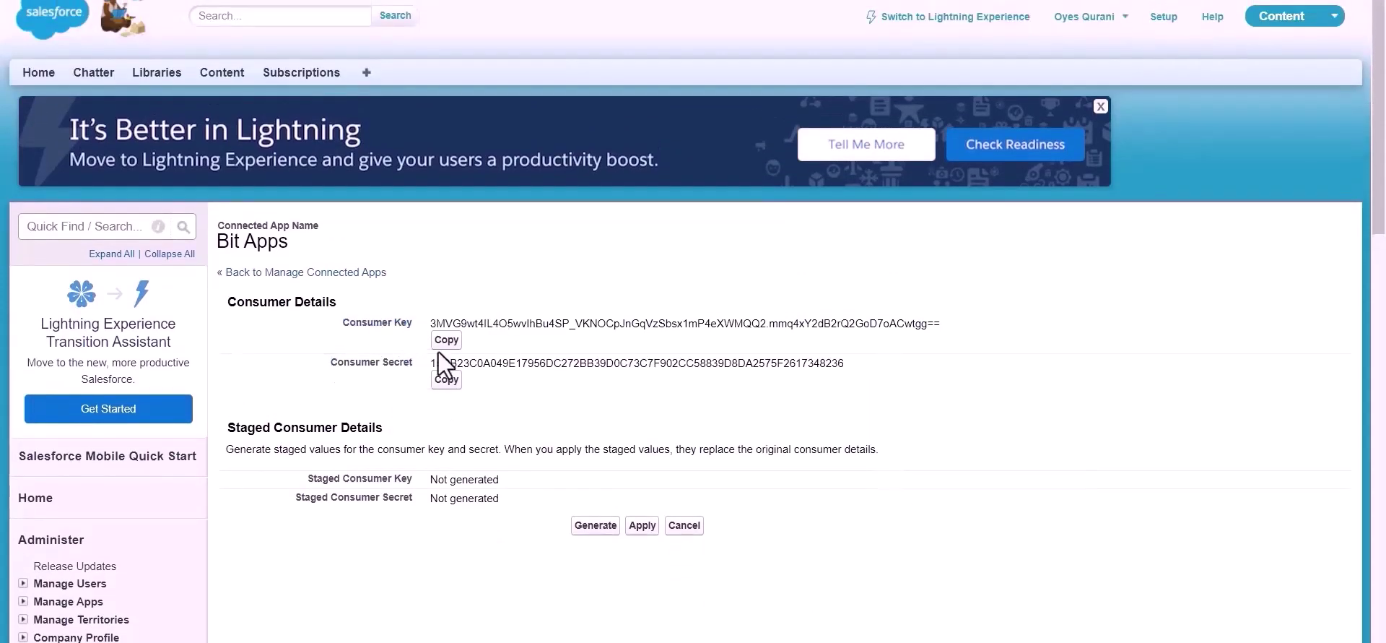
Step: Paste the consumer key into Client id and the consumer secret into Client secret
click(447, 339)
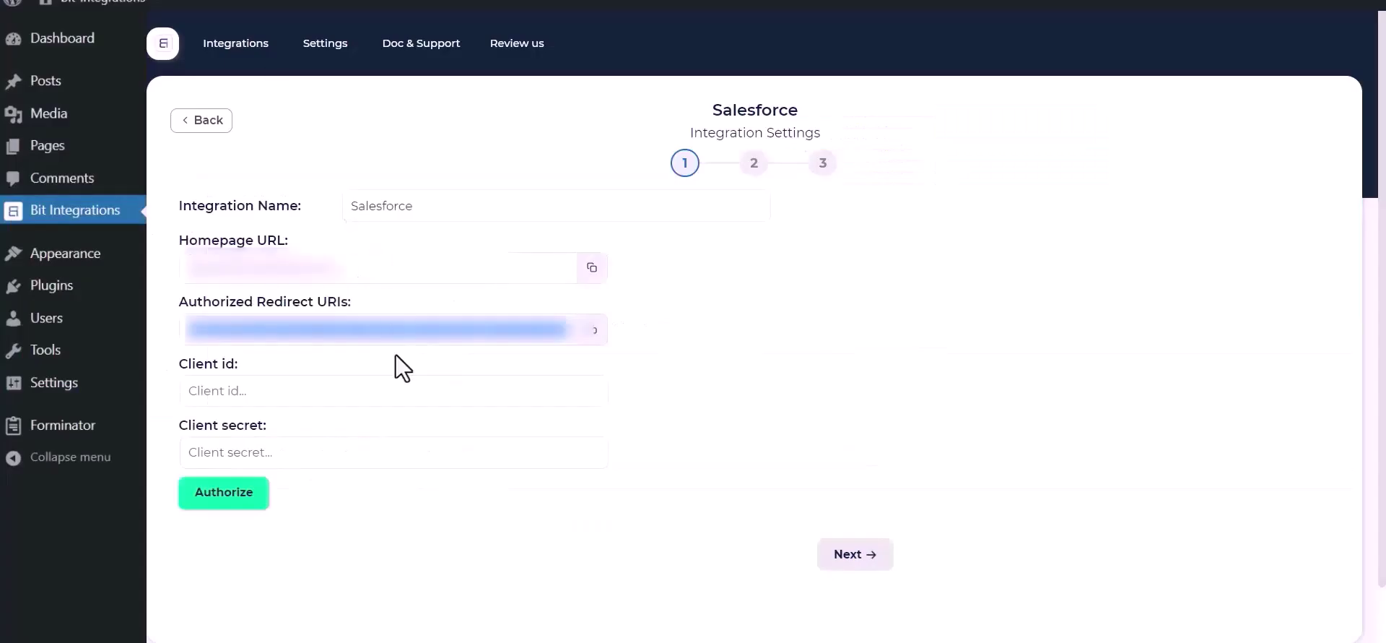
click(297, 390)
key(ctrl+v)
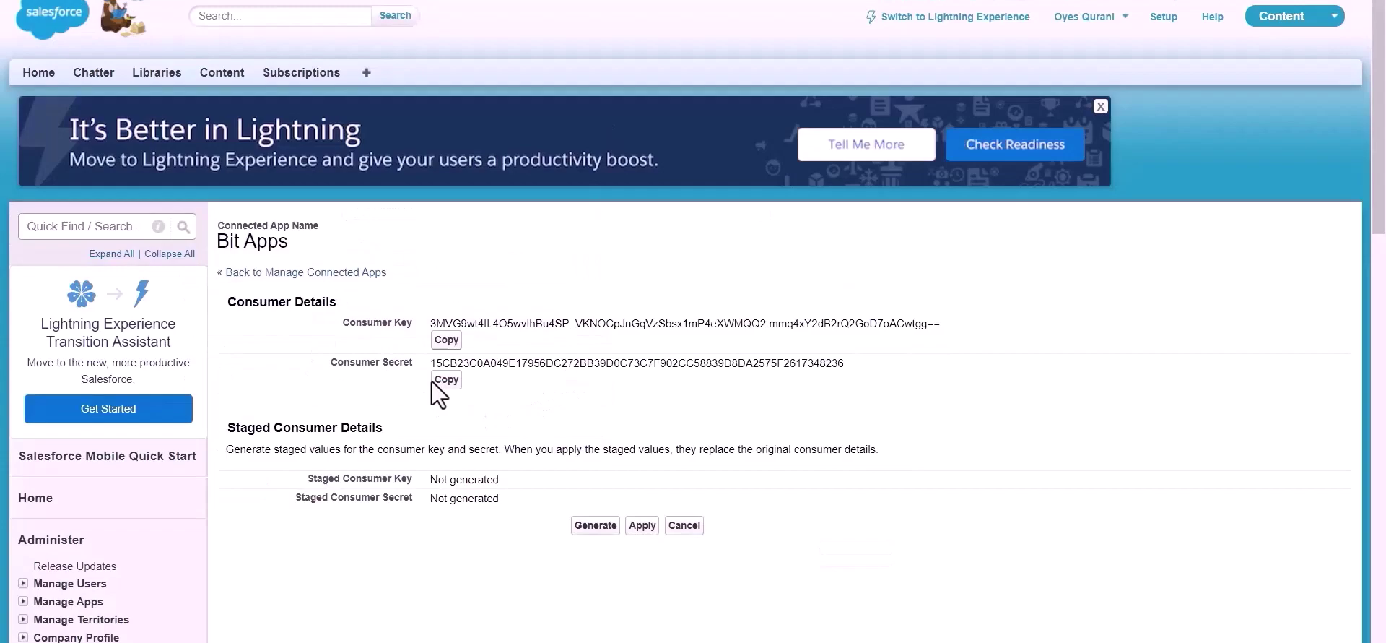
click(446, 381)
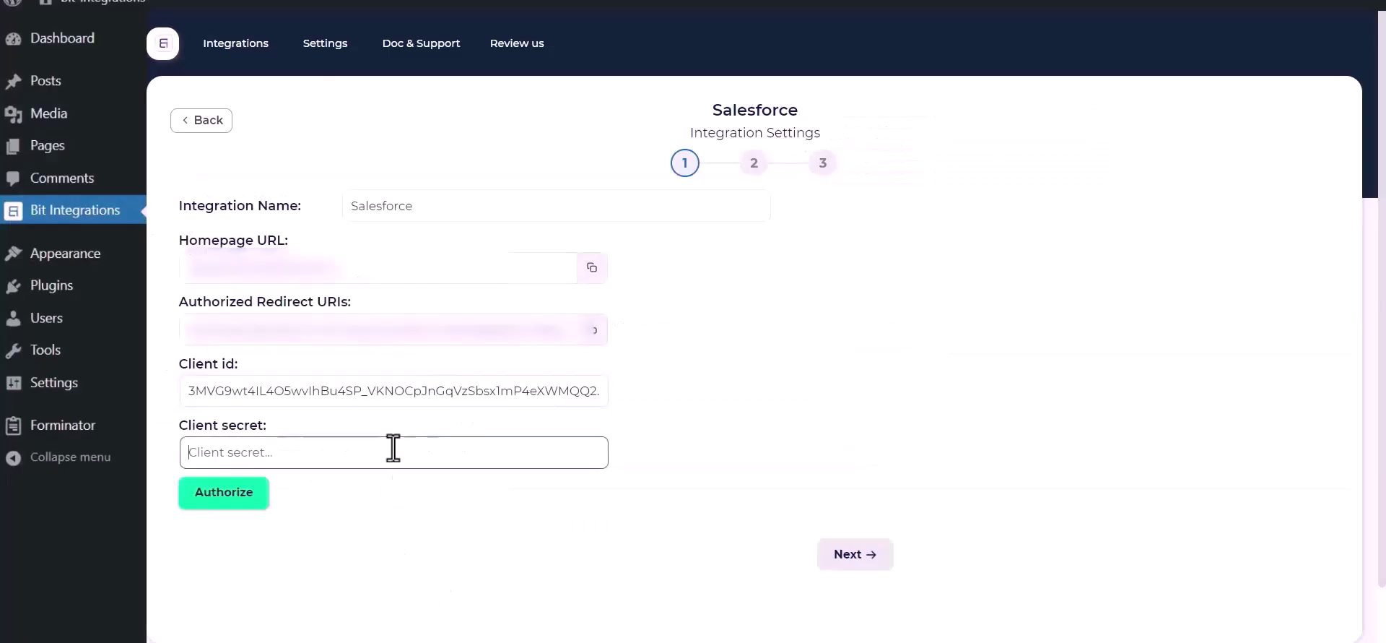
key(ctrl+v)
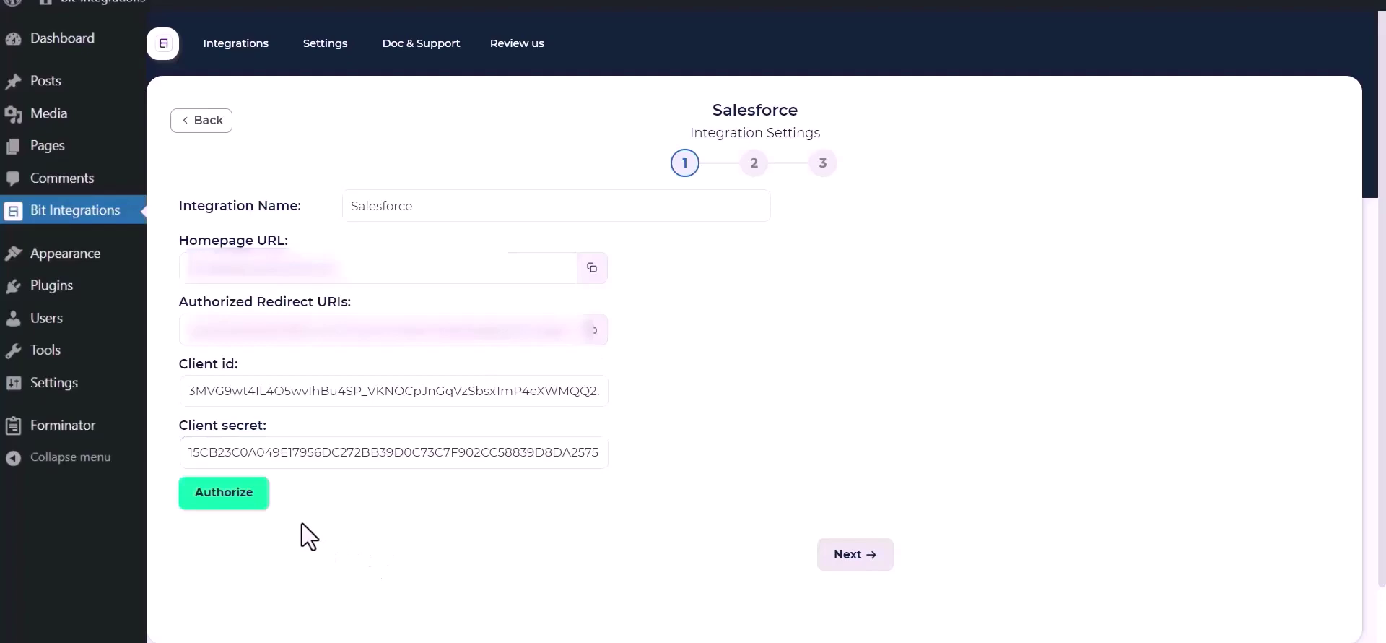
Step: Authorize the Salesforce connection, allowing Bit Apps access to the account
click(205, 500)
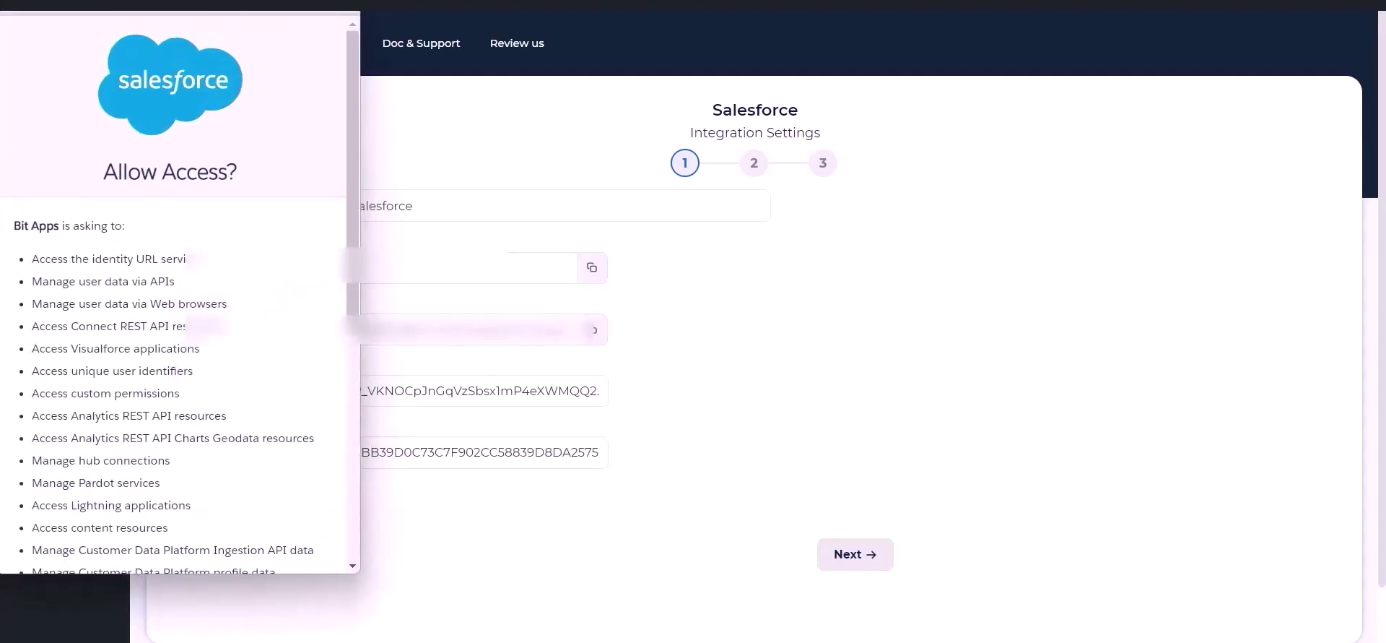
scroll(217, 273, down, 1)
scroll(215, 289, down, 10)
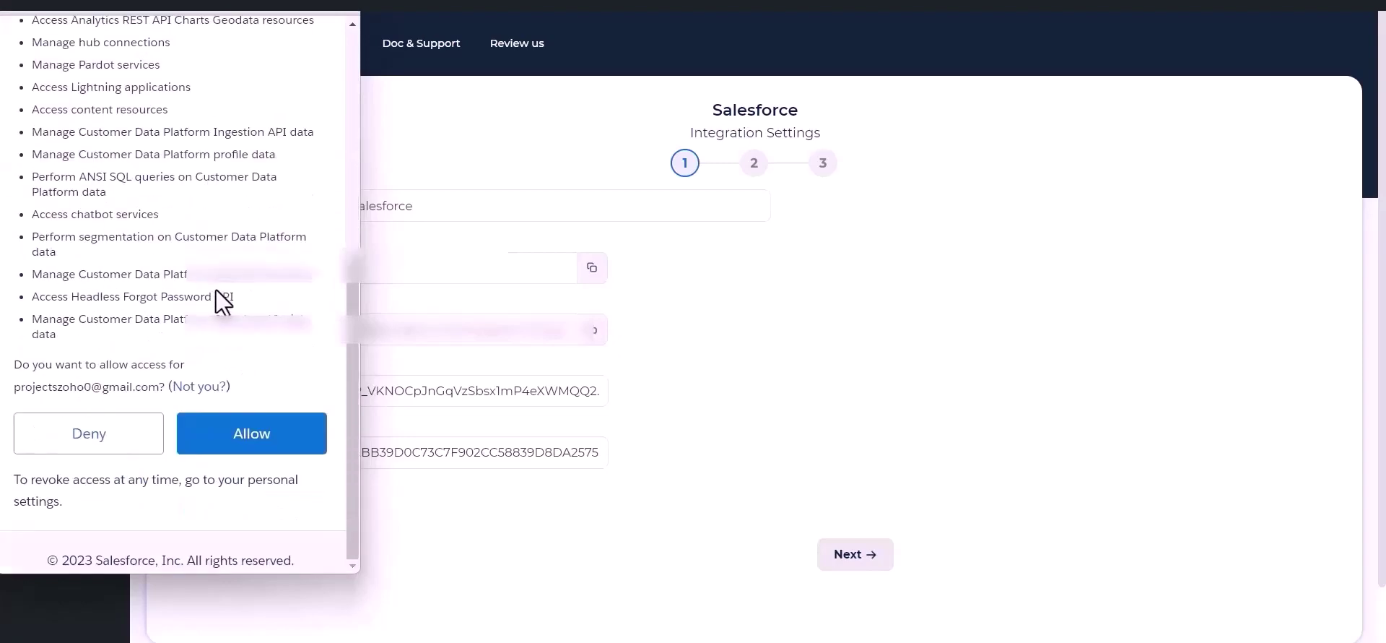
click(252, 435)
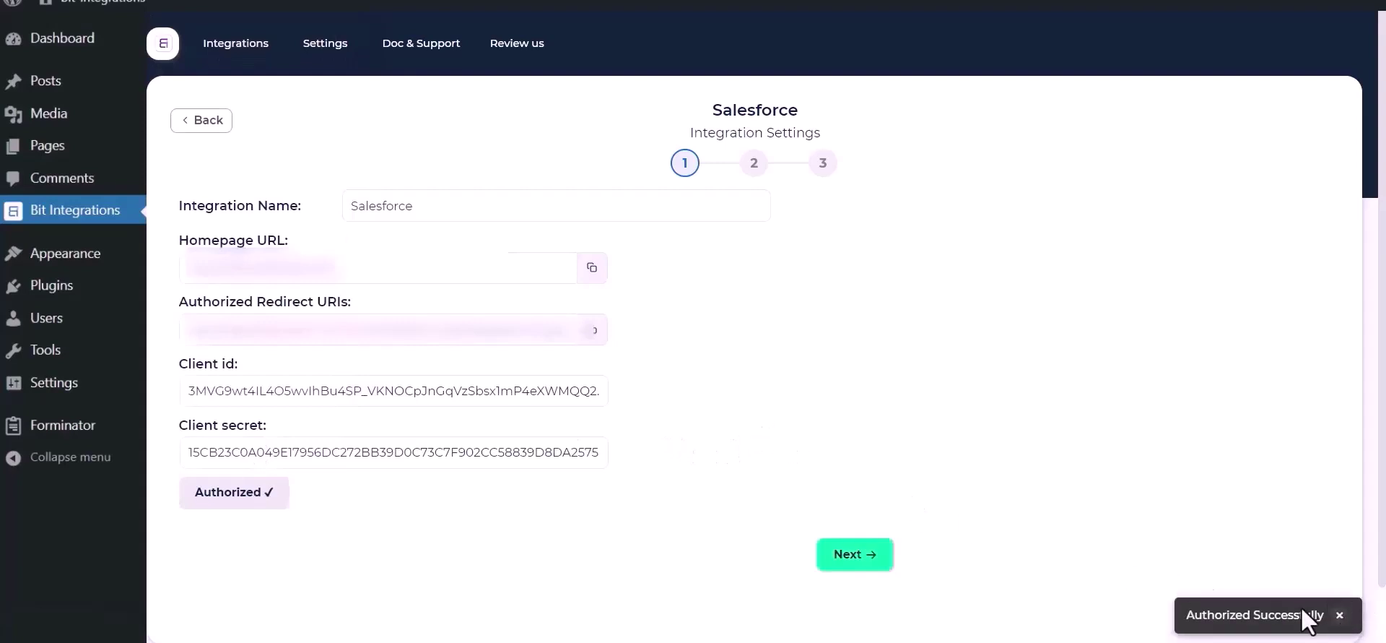
Step: Choose the Create lead action and map Name to Last Name and Email to Email
click(867, 563)
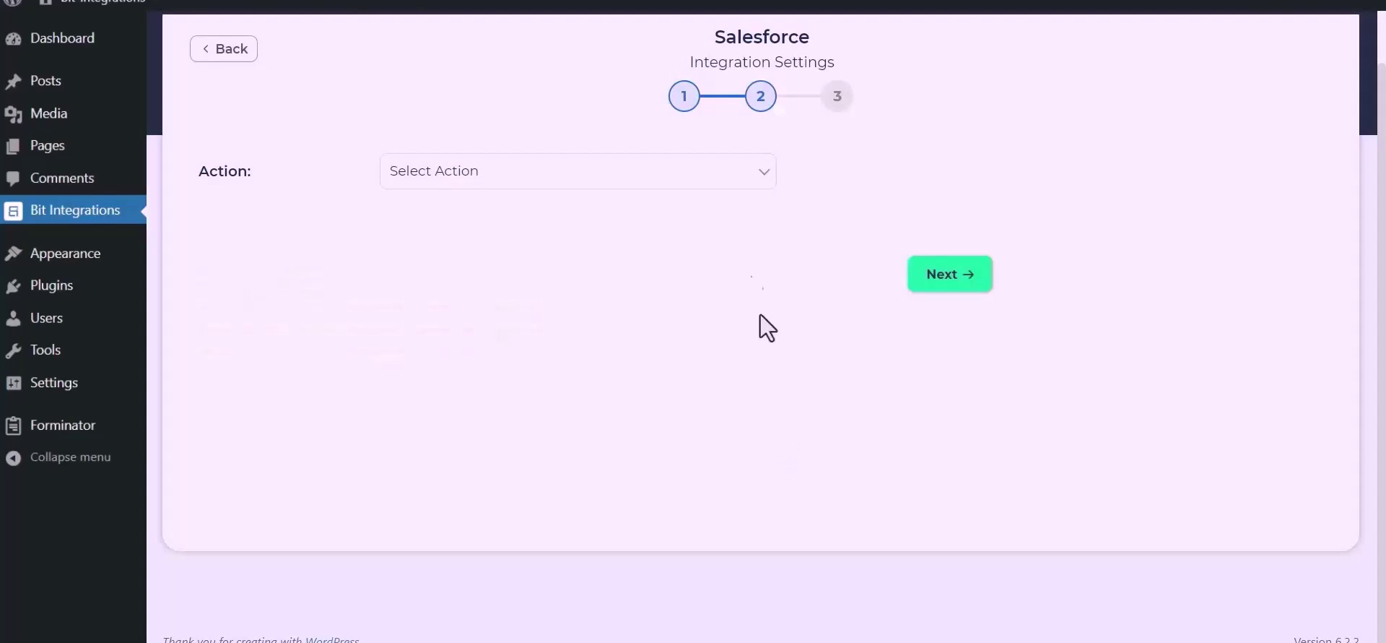
click(686, 181)
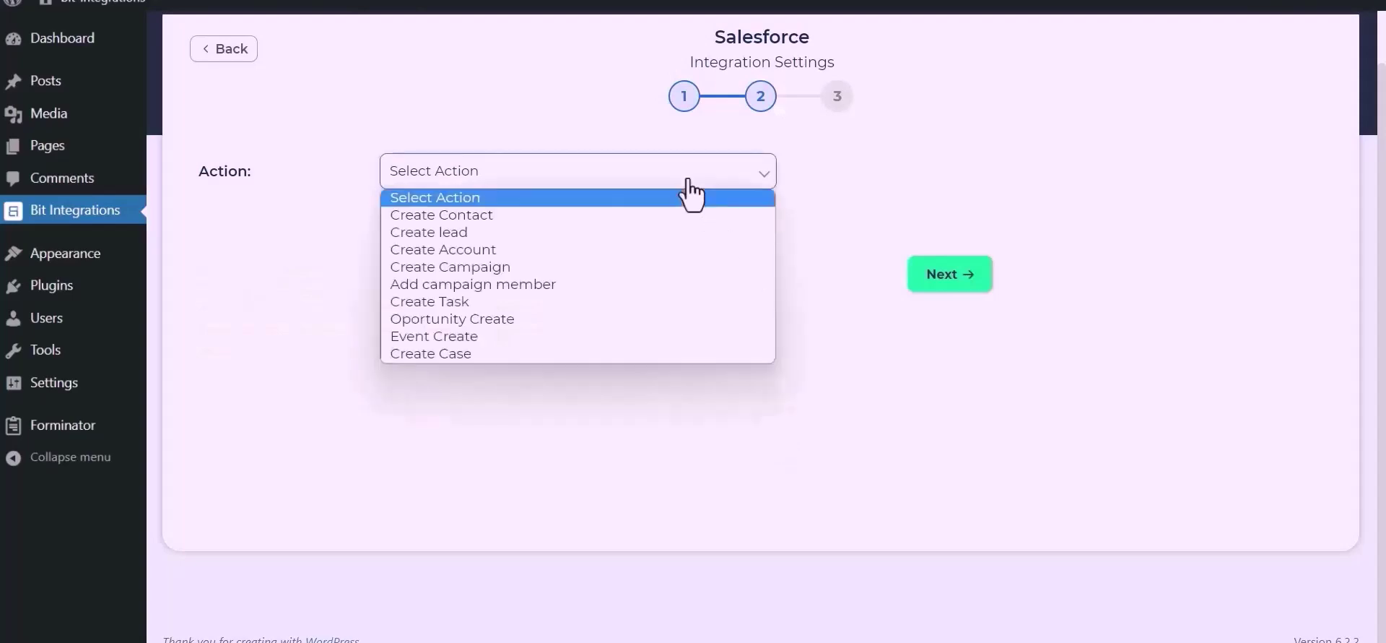
click(484, 232)
click(462, 314)
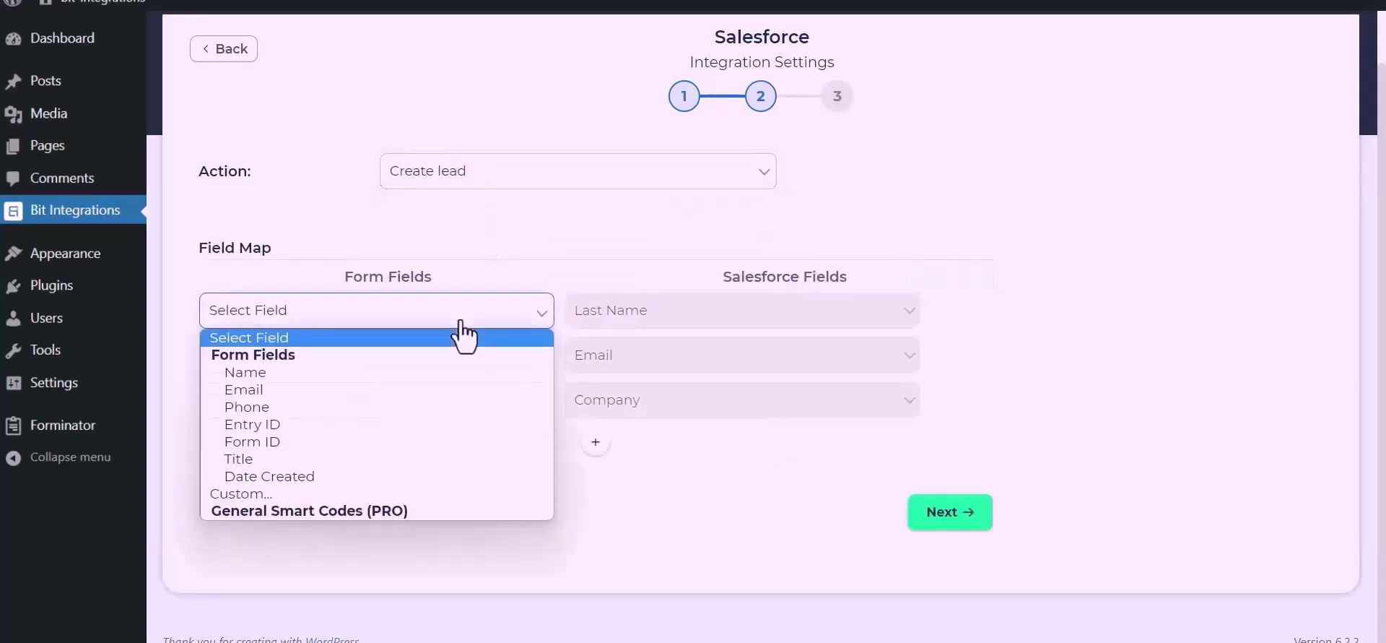
click(327, 372)
click(366, 361)
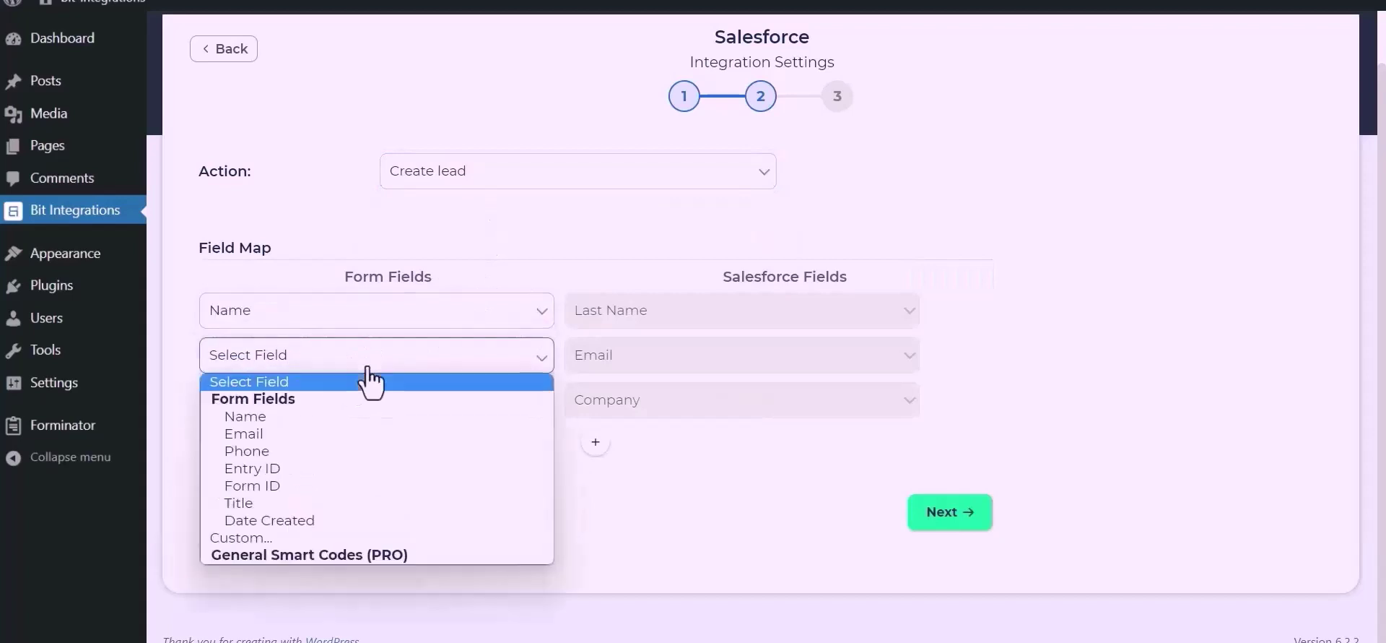
click(288, 430)
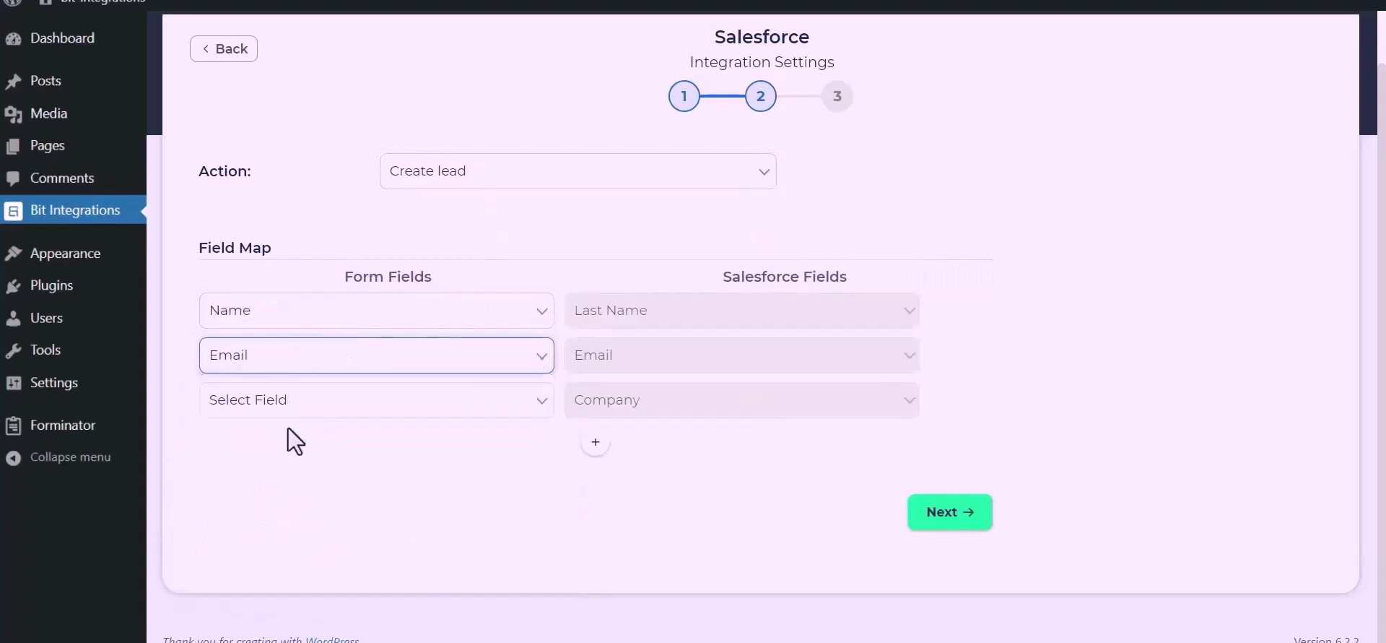
Step: Set the Company field to the custom value 'Bit Apps'
click(333, 412)
click(249, 579)
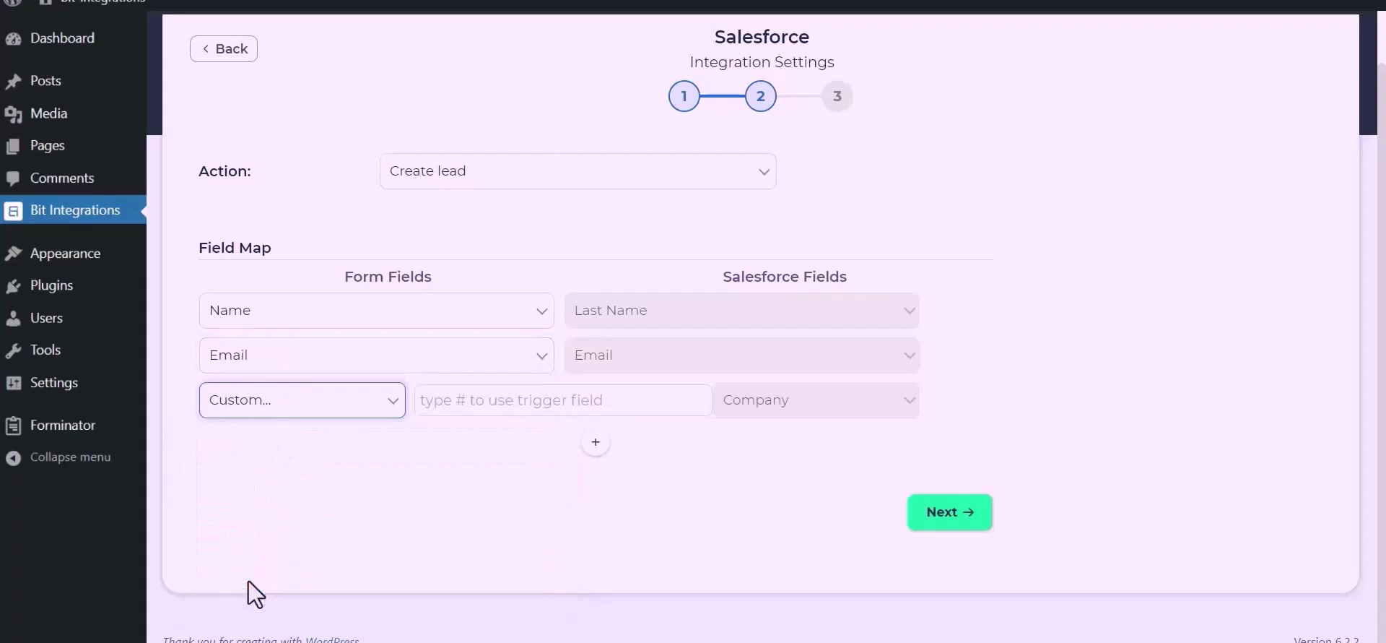
click(486, 409)
text(B)
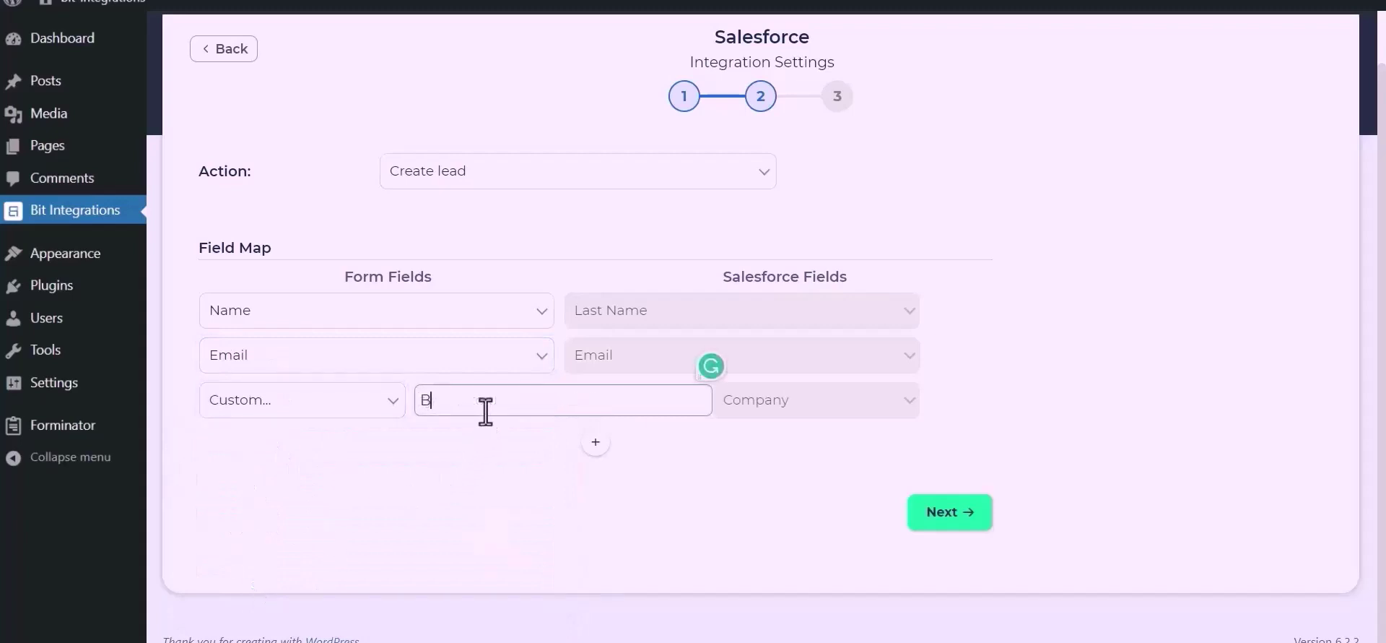
text(it Apps)
Step: Add a Phone to Salesforce Phone mapping row and finish the integration
click(597, 442)
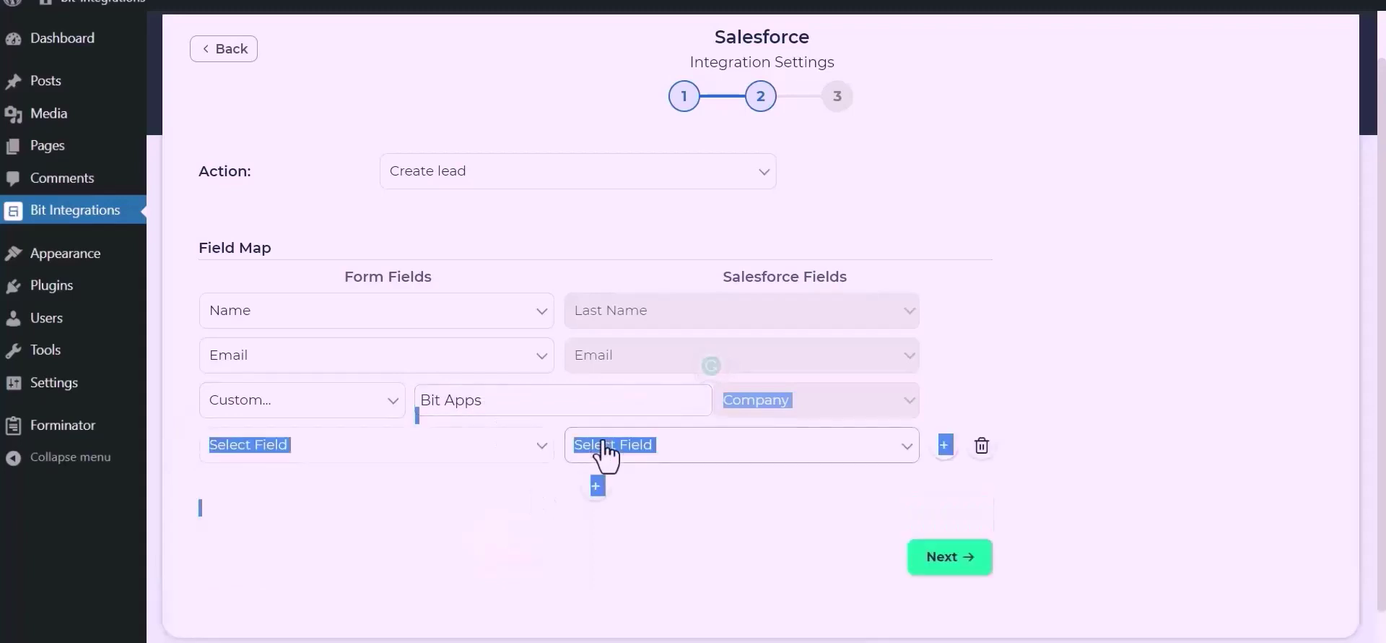
click(543, 449)
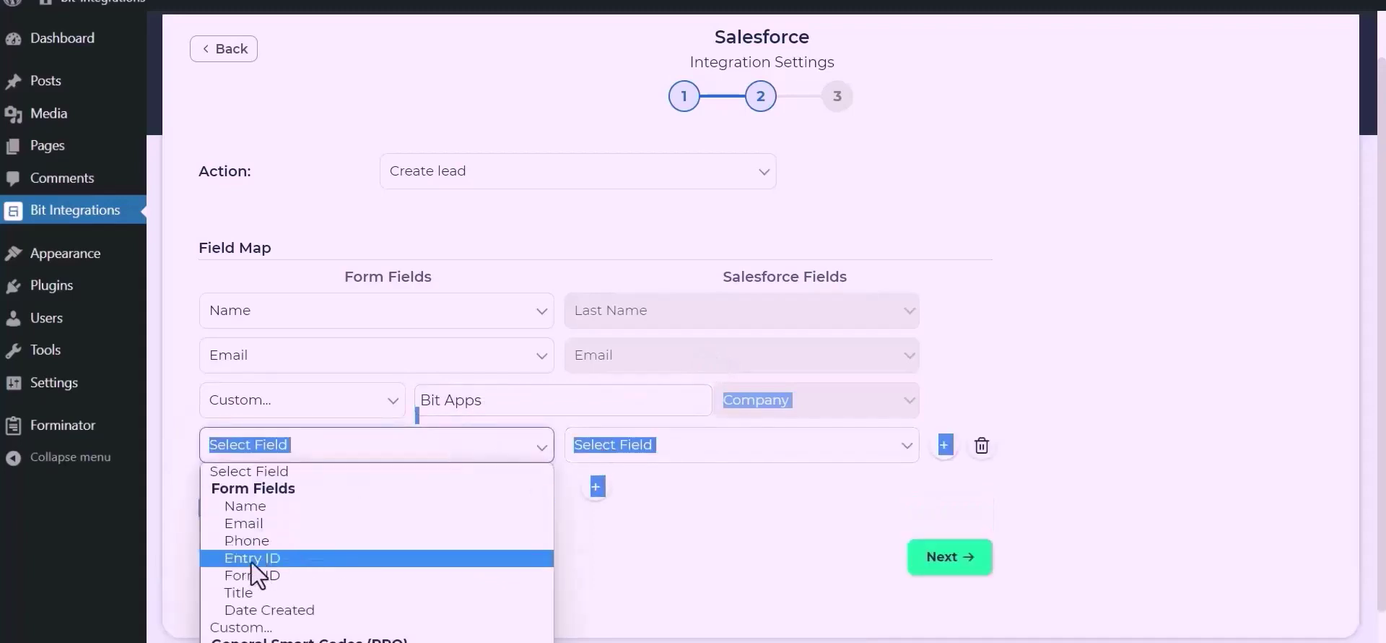
click(249, 540)
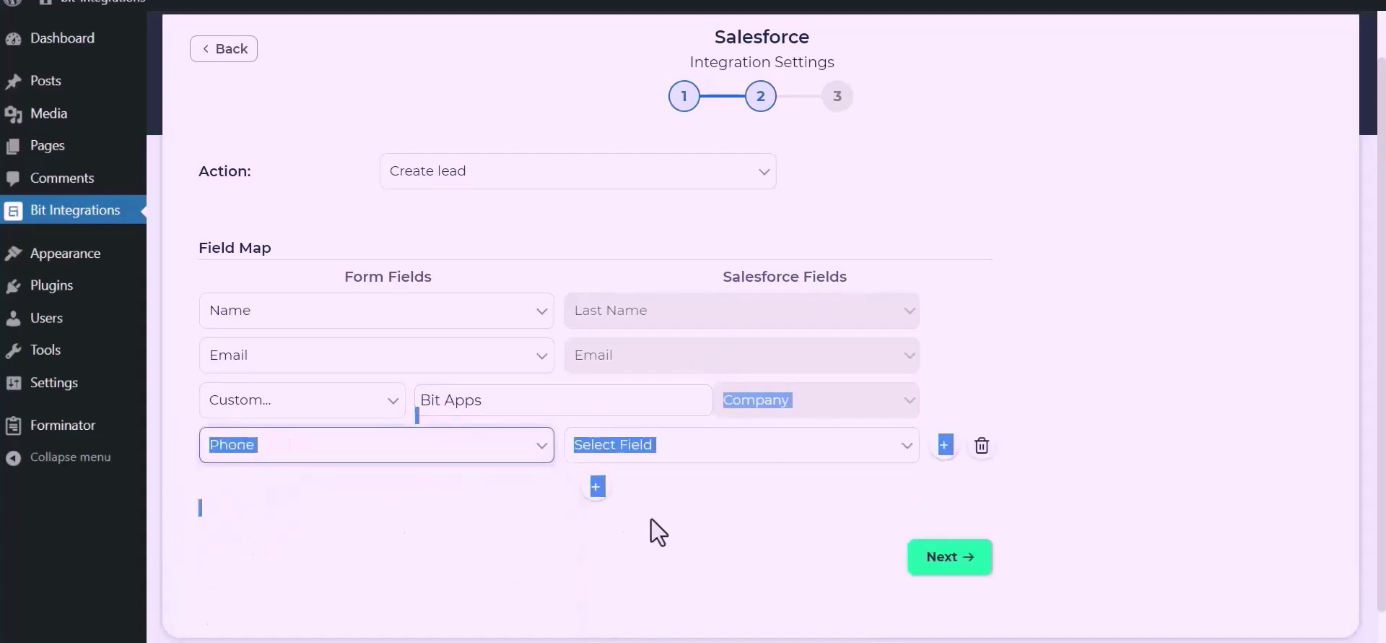
click(753, 449)
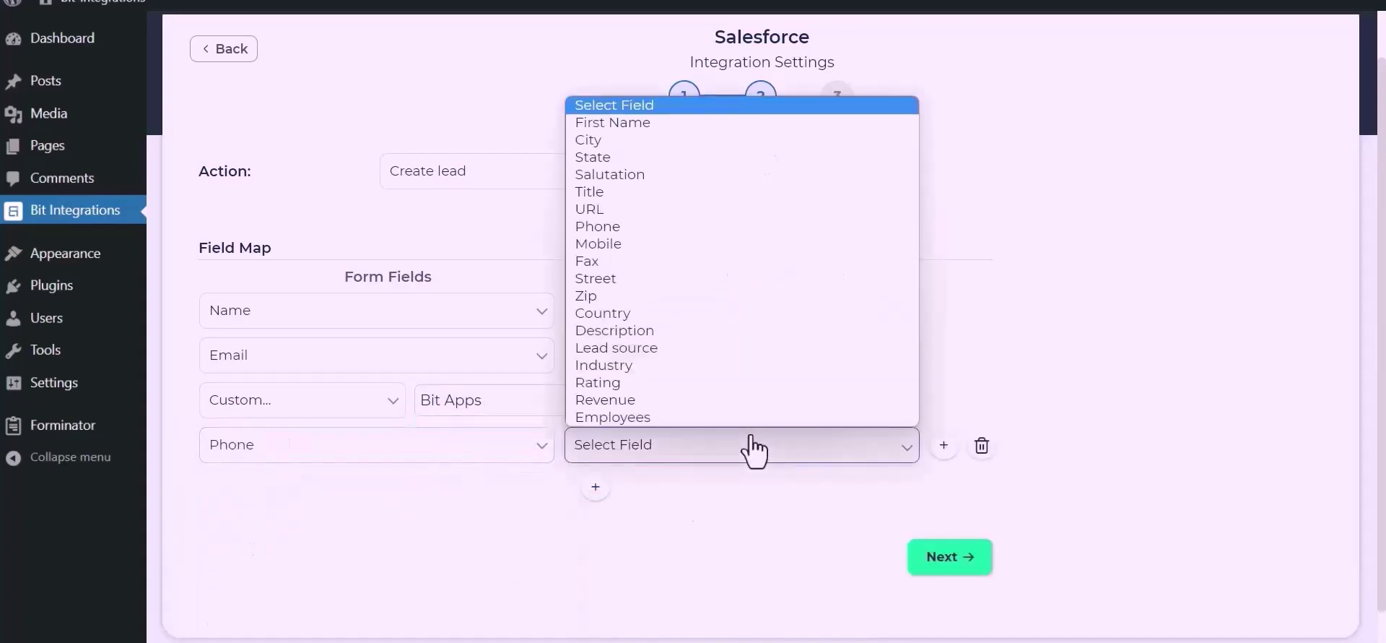
click(617, 232)
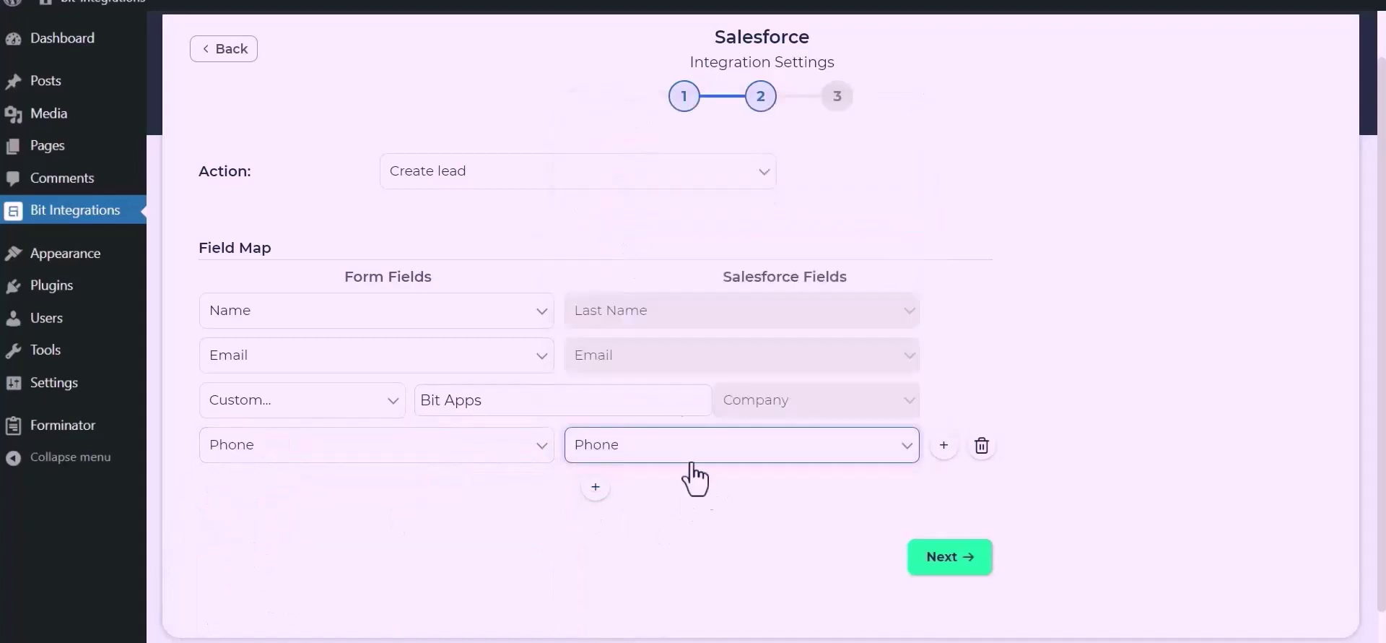
click(954, 556)
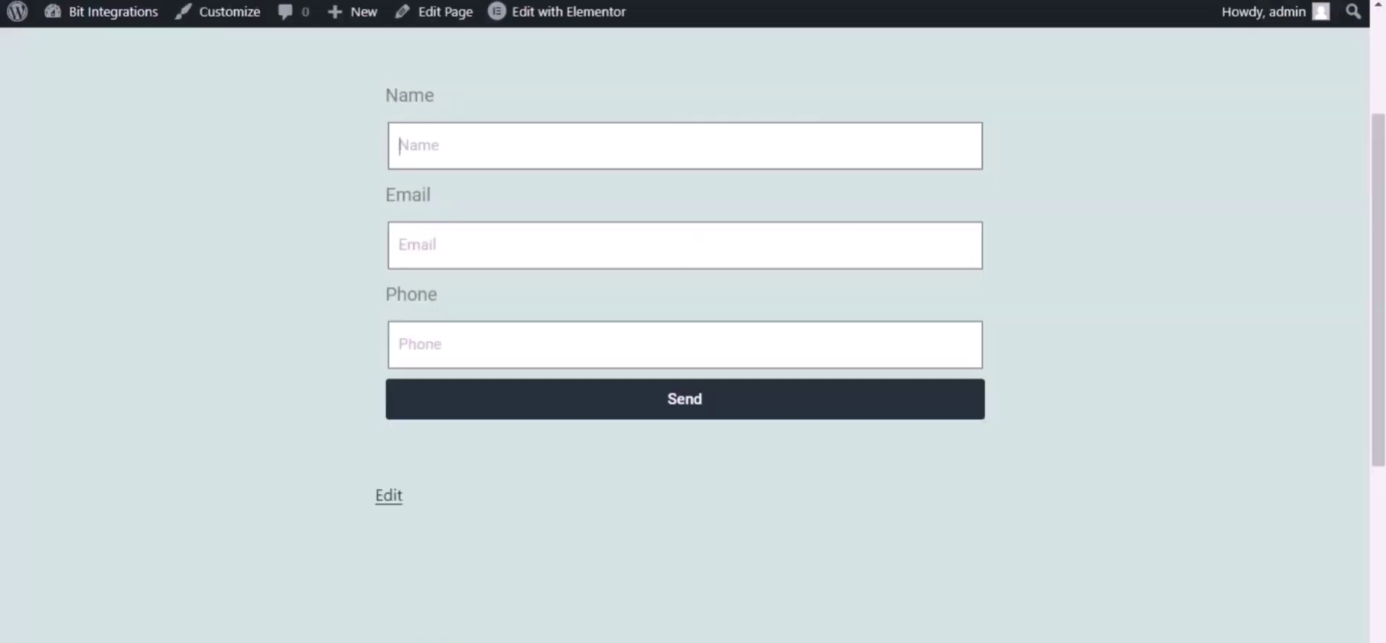
Step: Fill the Elementor form's Name, Email and Phone with test values and send it
click(504, 133)
text(Bit I)
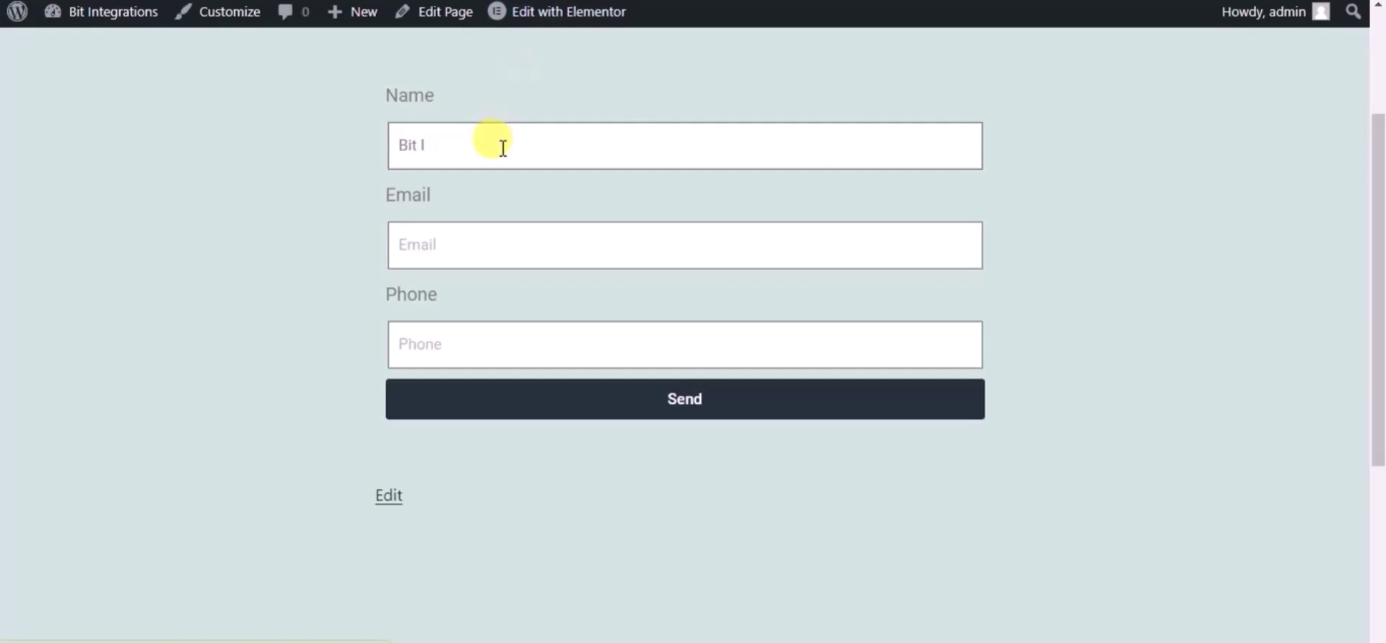
text(ntegr)
text(ations)
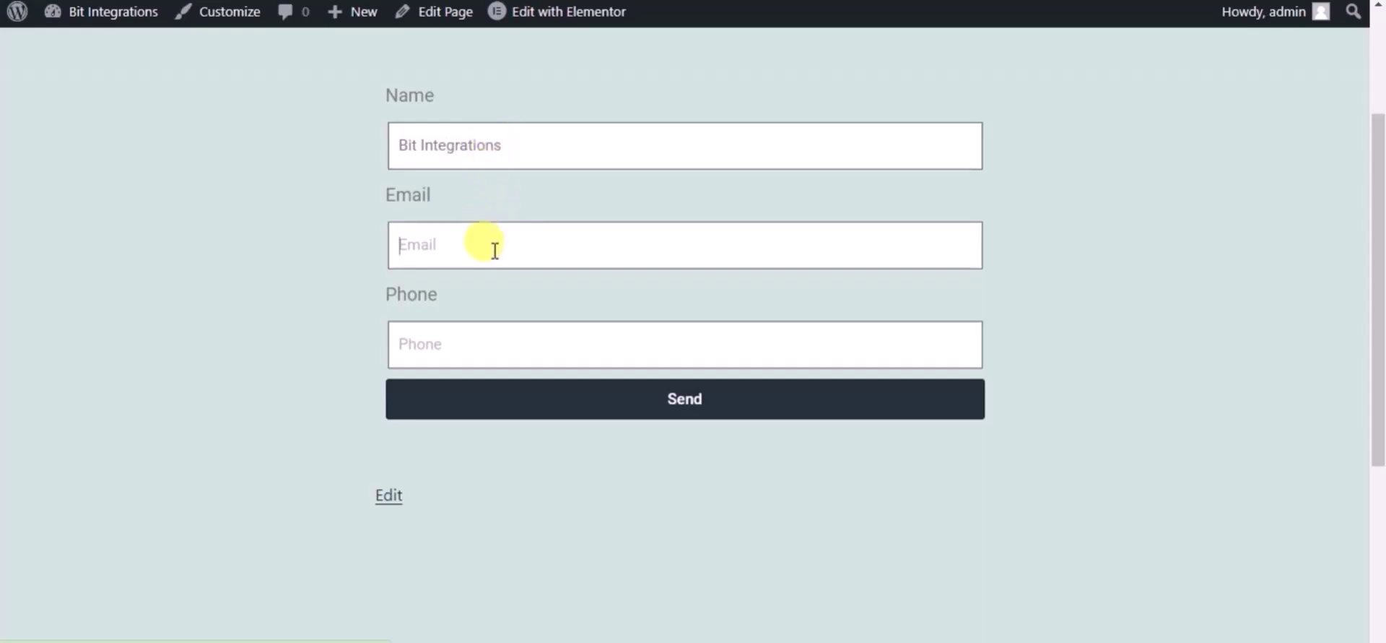
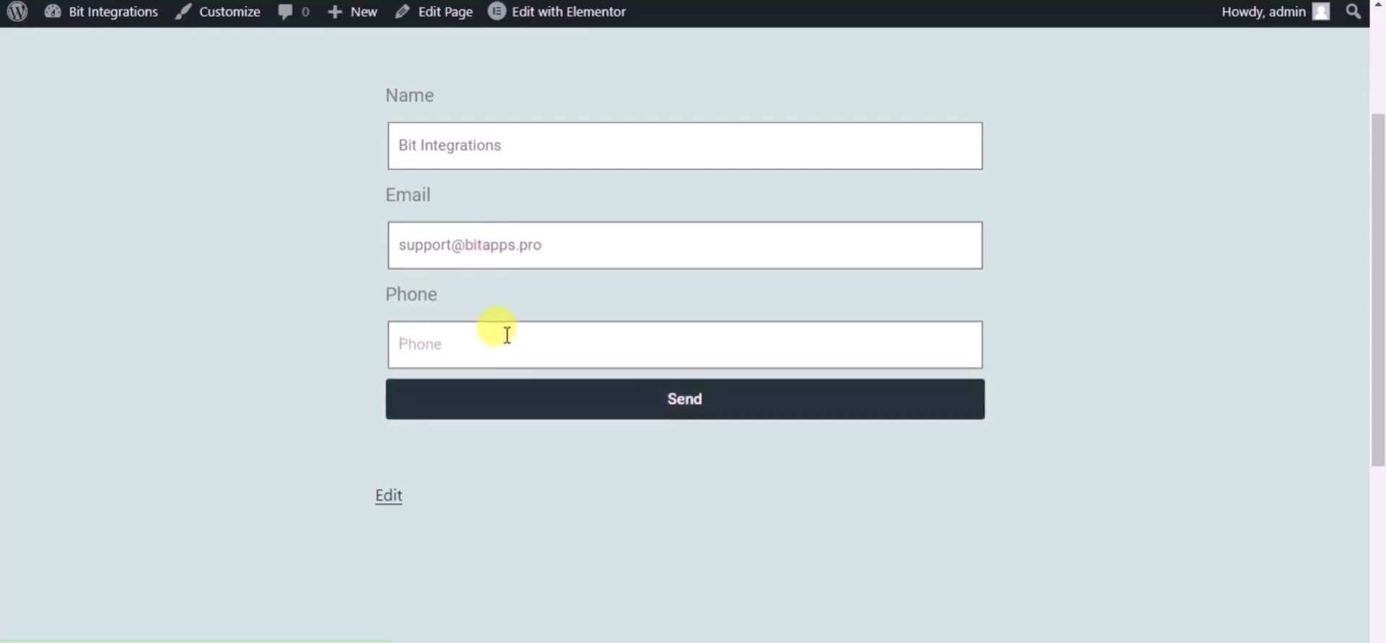
text(4445556)
text(66)
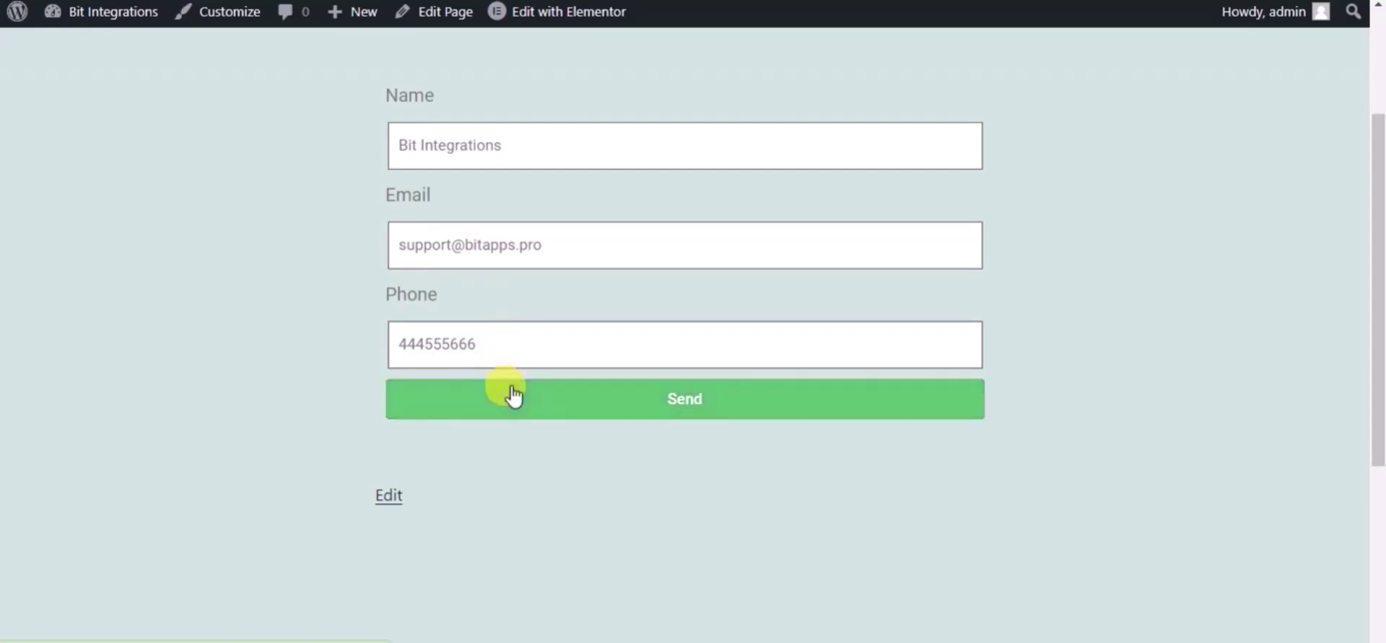
click(514, 396)
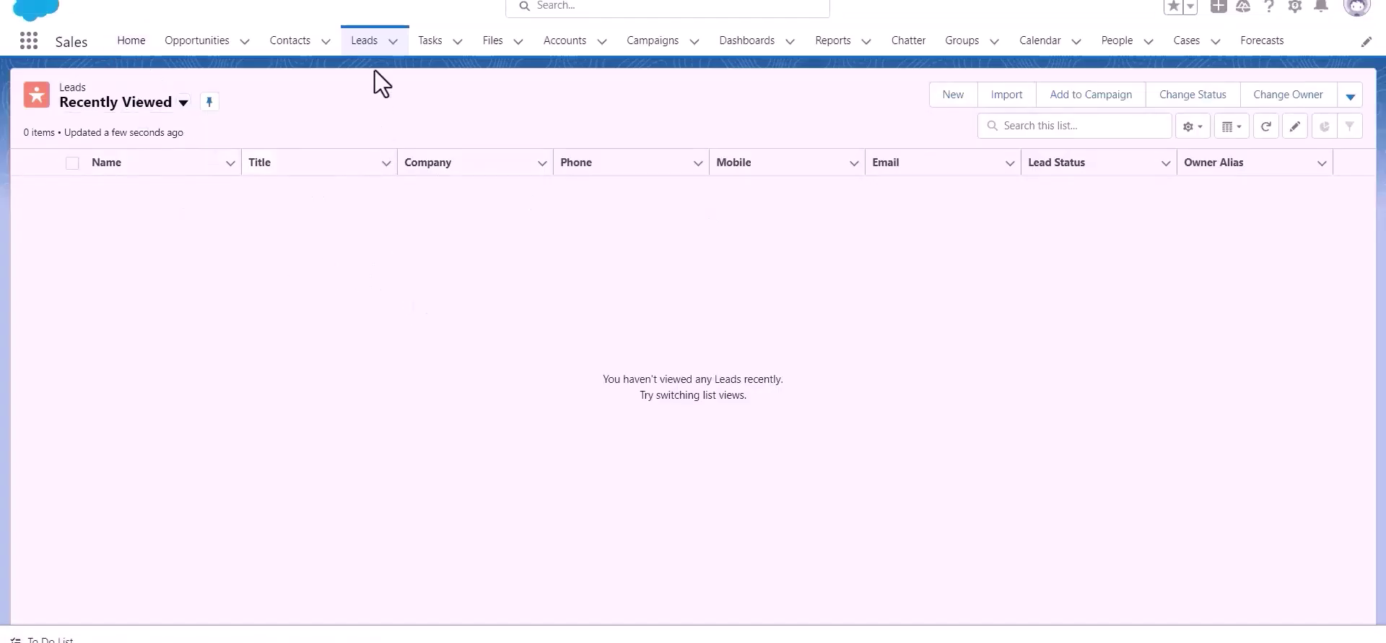
Step: Refresh Salesforce's Recently Viewed Leads list to find the new Bit Apps lead
click(366, 45)
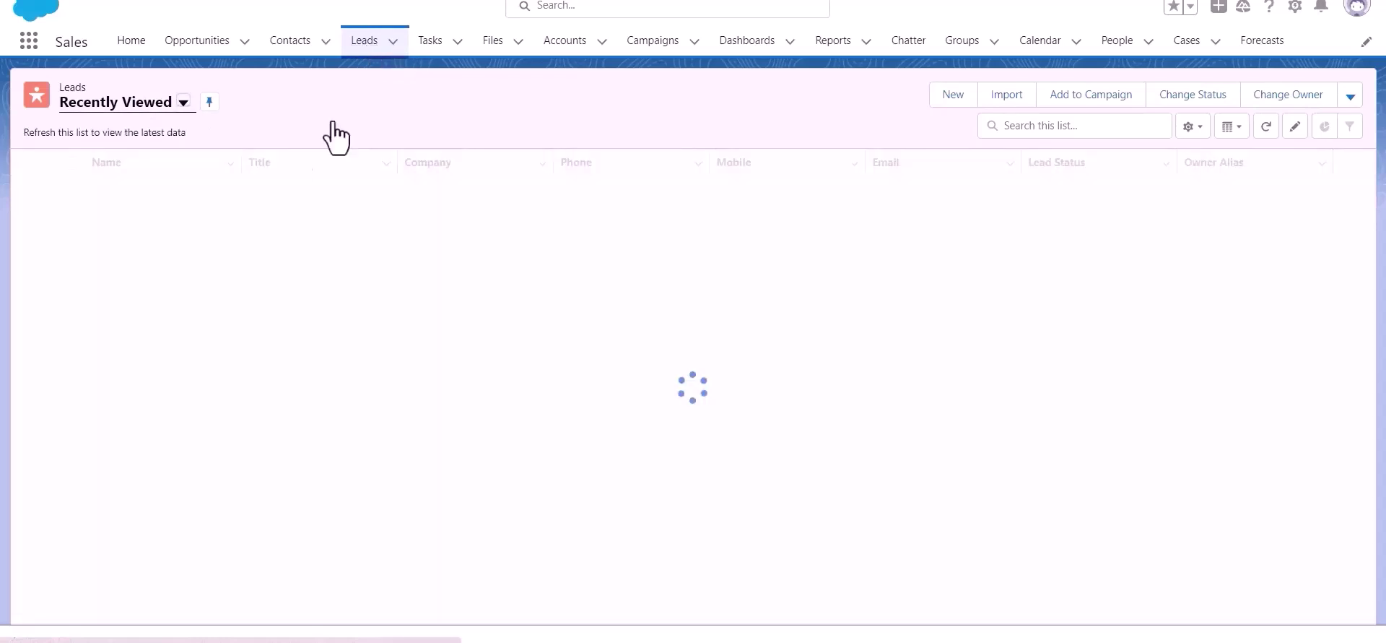